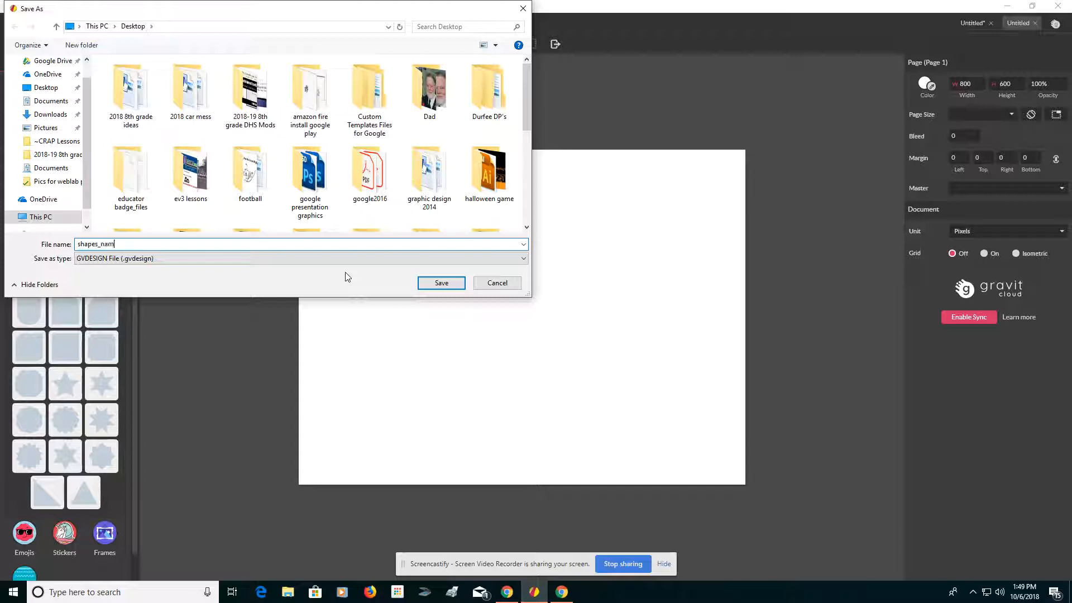
# - Save the design to the Desktop as a GVDESIGN file named shapes_name
pyautogui.click(441, 283)
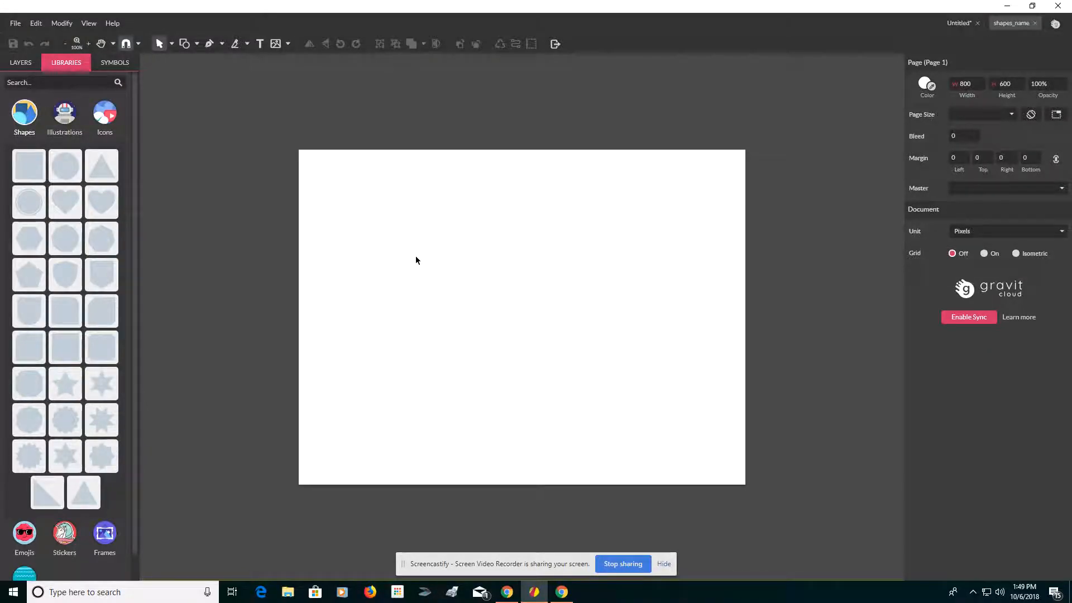
# - Draw an ellipse about 183 by 105 pixels in the upper-left area of the page
pyautogui.click(196, 43)
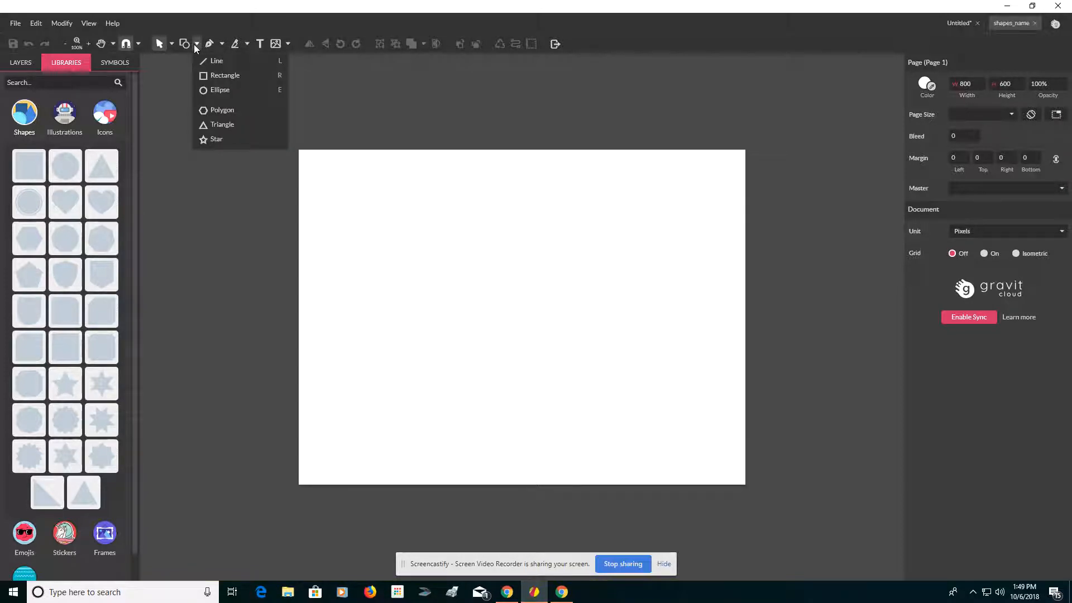
pyautogui.click(216, 90)
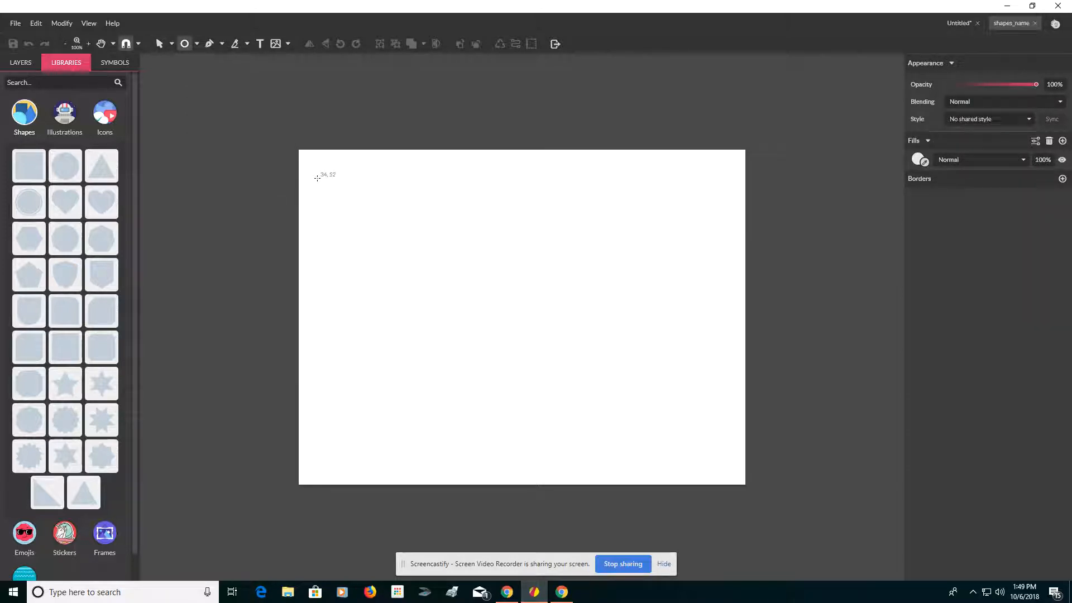
pyautogui.moveTo(317, 178); pyautogui.dragTo(319, 182)
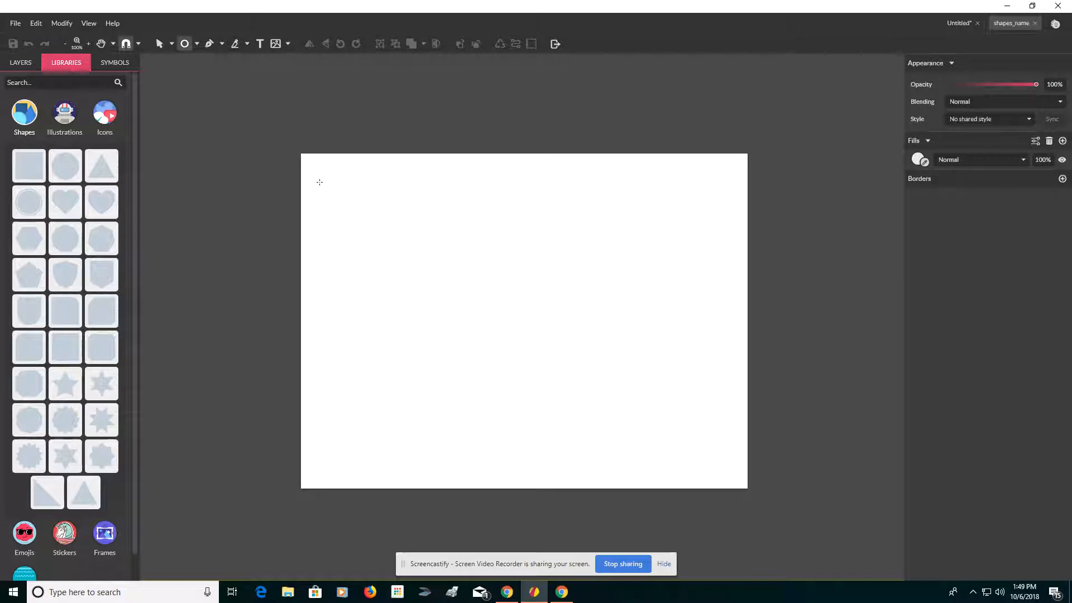
pyautogui.press('Escape')
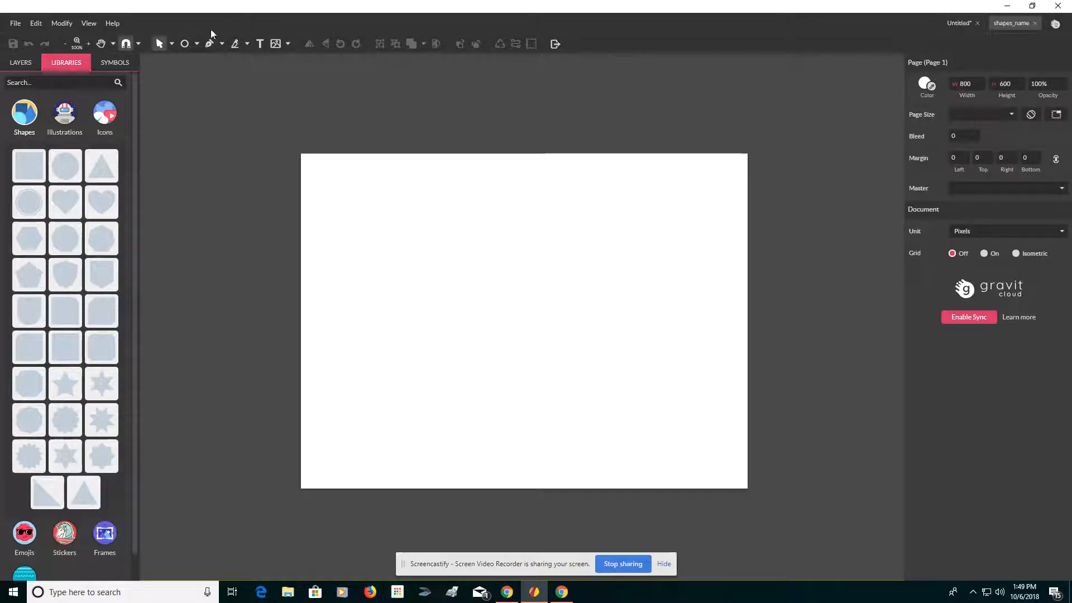
pyautogui.click(184, 43)
pyautogui.moveTo(374, 231); pyautogui.dragTo(447, 257)
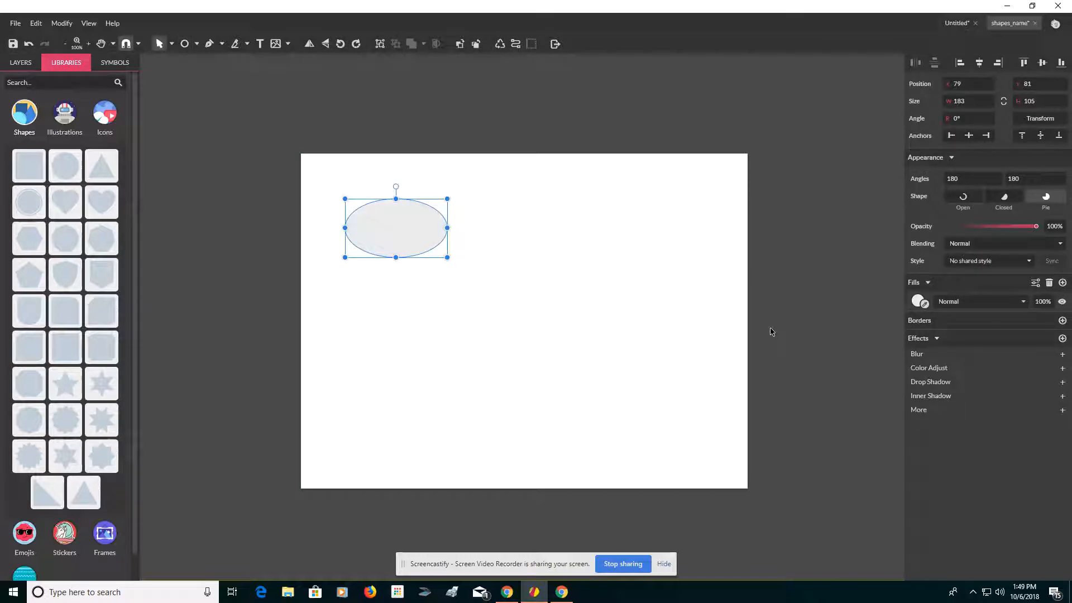
# - Fill the ellipse with yellow (#FFFF00)
pyautogui.click(919, 301)
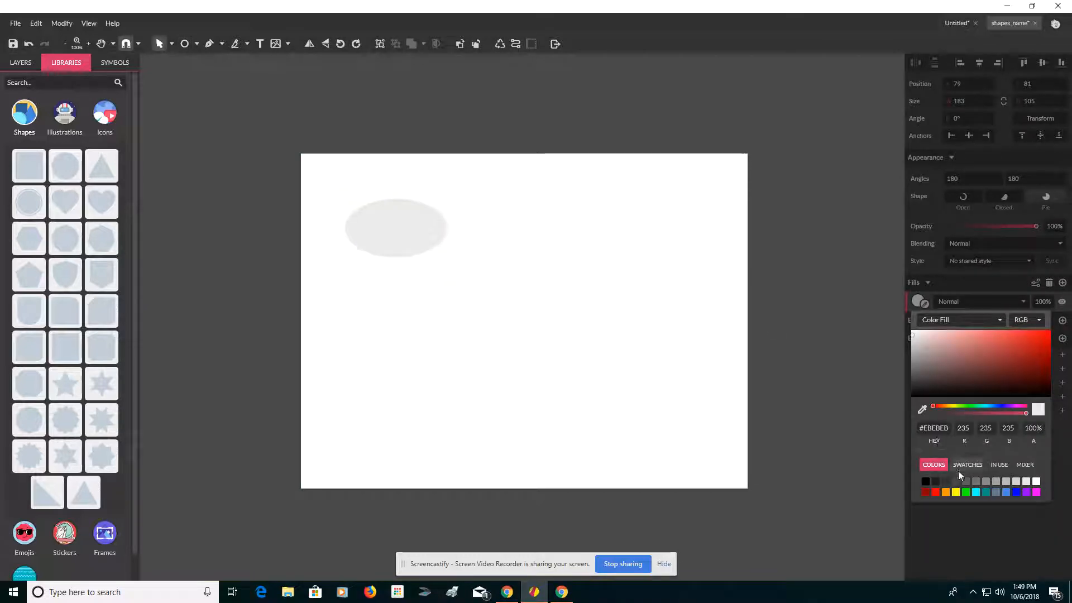
pyautogui.click(955, 492)
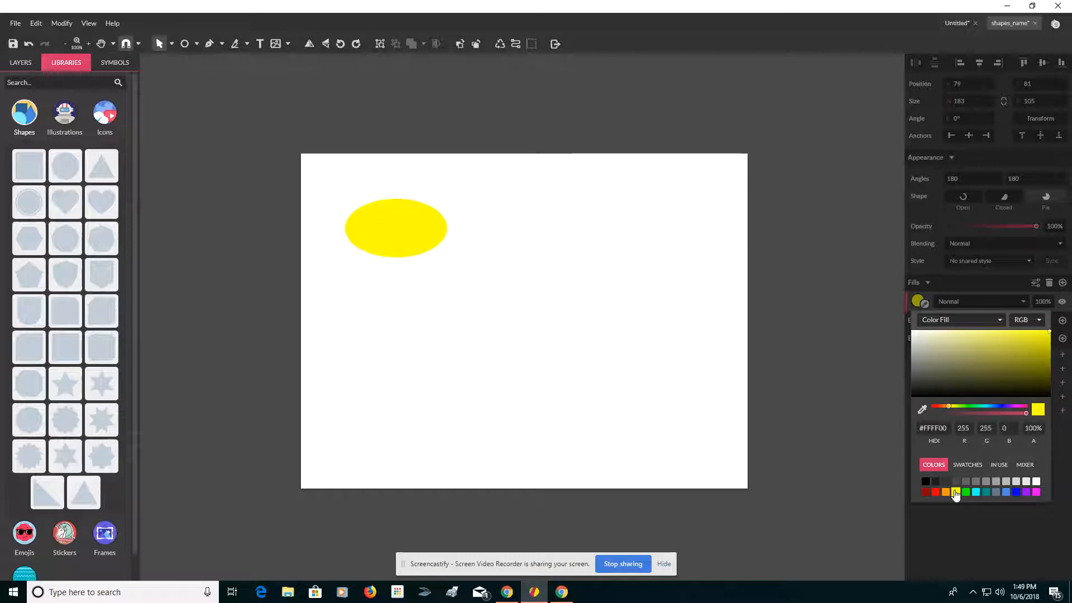
pyautogui.click(1004, 538)
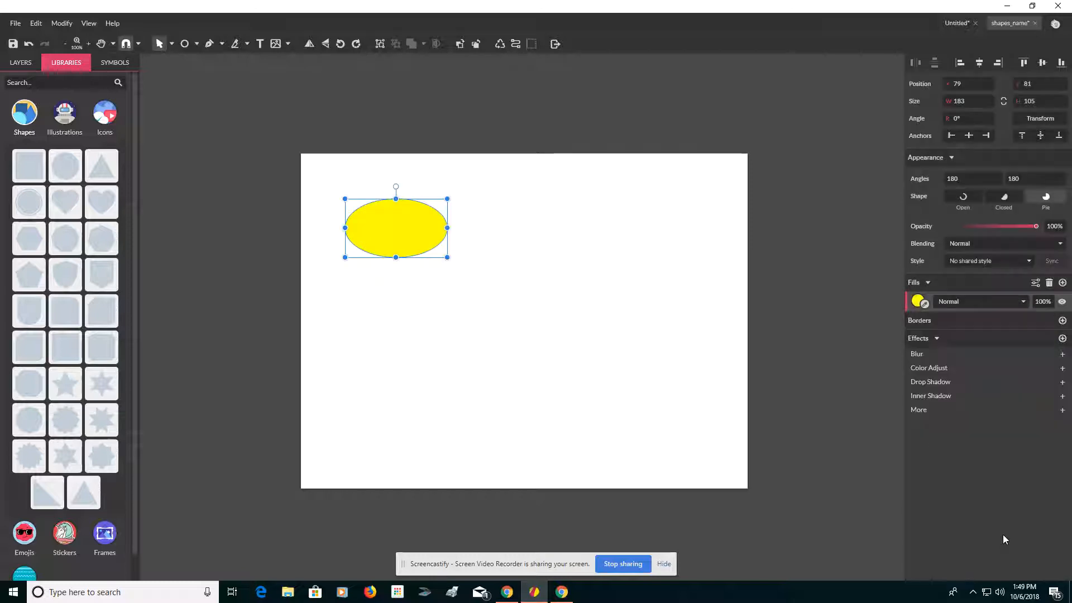
# - Add a 1-pixel black border to the yellow ellipse and move it to about X 33, Y 39
pyautogui.click(1062, 320)
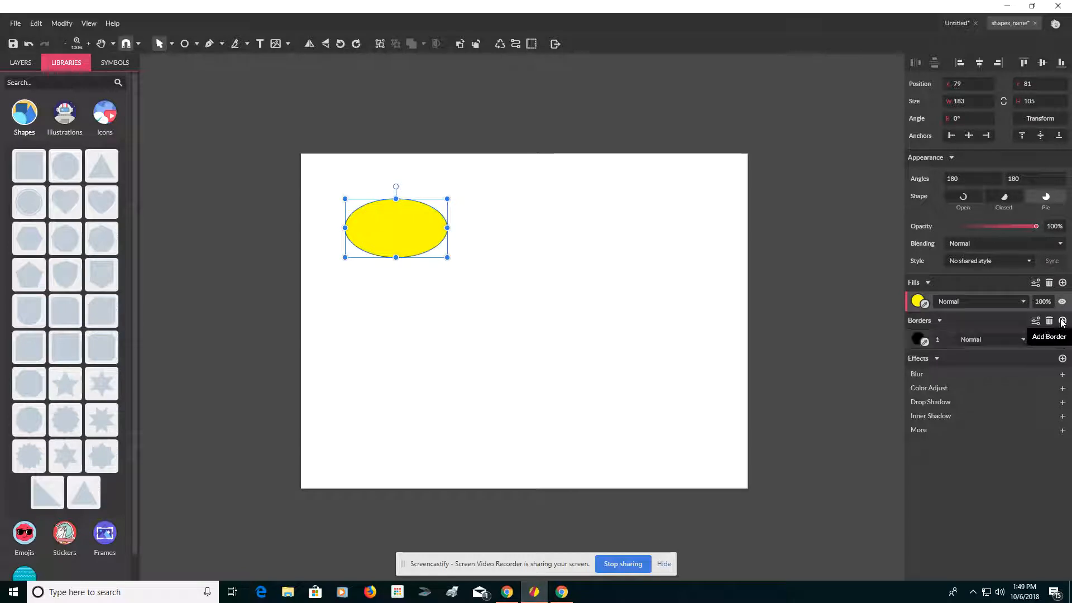
pyautogui.click(943, 339)
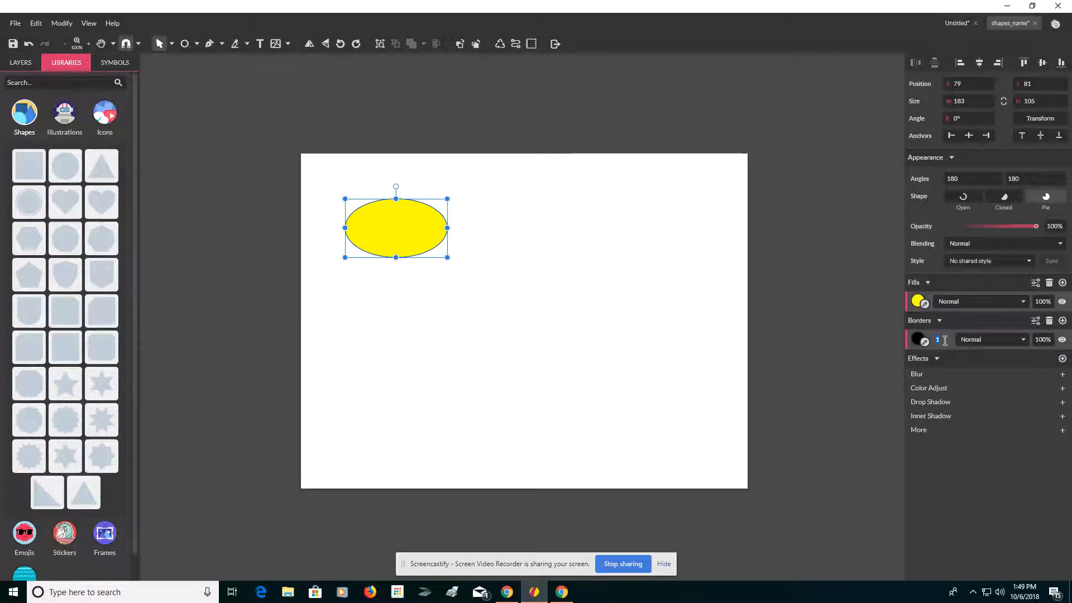
pyautogui.click(581, 332)
pyautogui.click(363, 232)
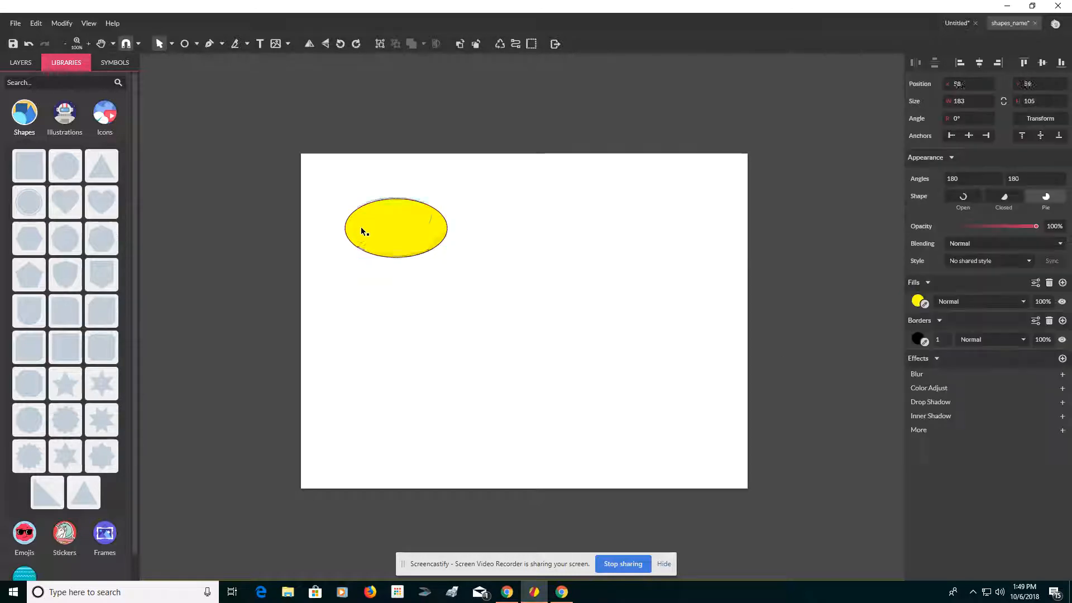
pyautogui.moveTo(361, 231); pyautogui.dragTo(342, 213)
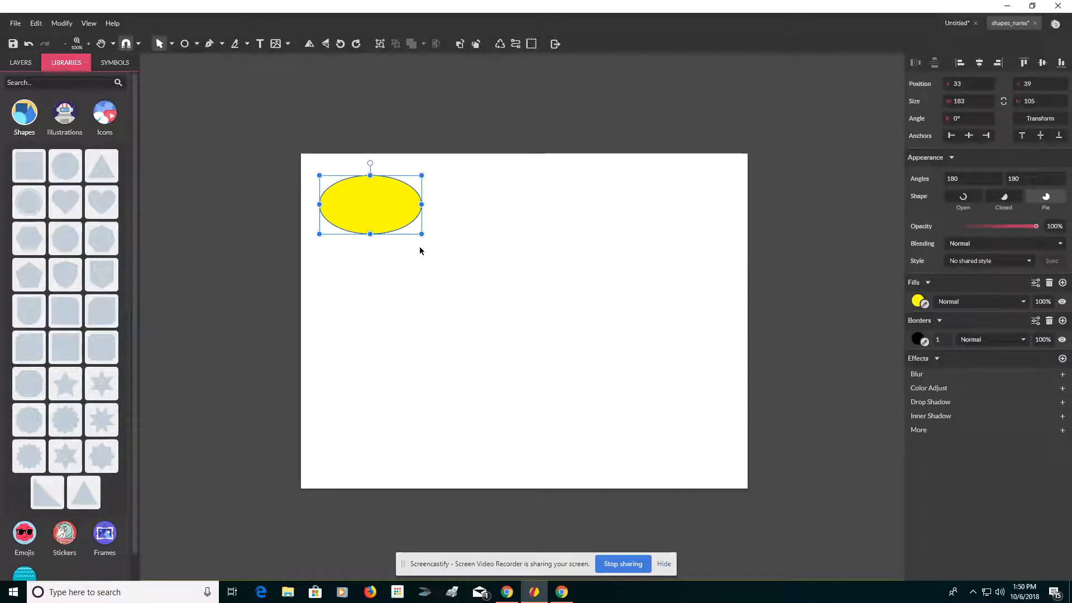
pyautogui.click(184, 44)
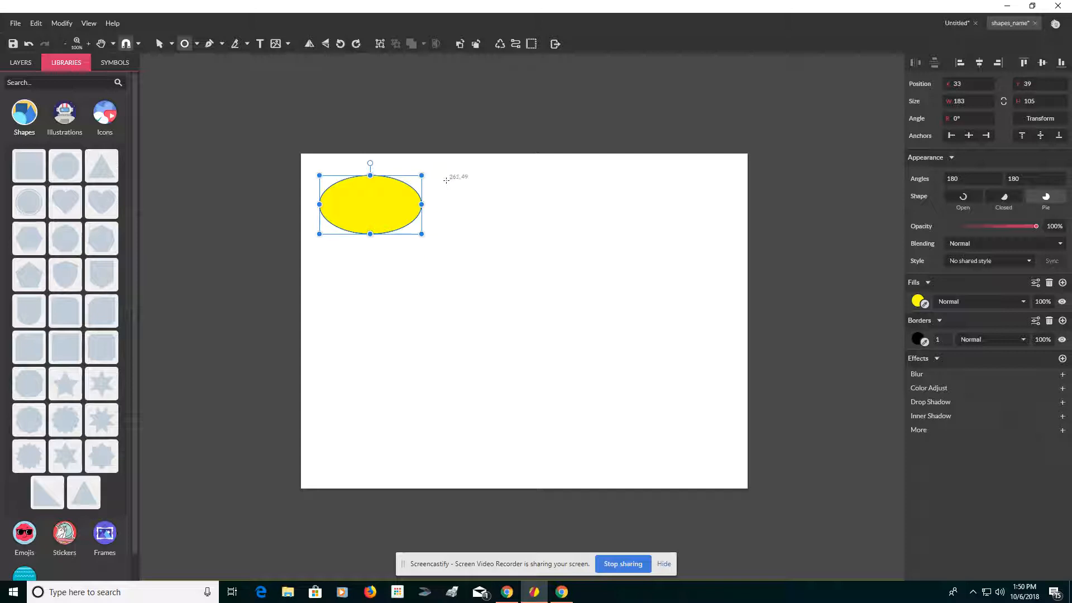
pyautogui.moveTo(446, 181)
pyautogui.mouseDown()
pyautogui.moveTo(506, 231)
pyautogui.moveTo(513, 221)
pyautogui.mouseUp()
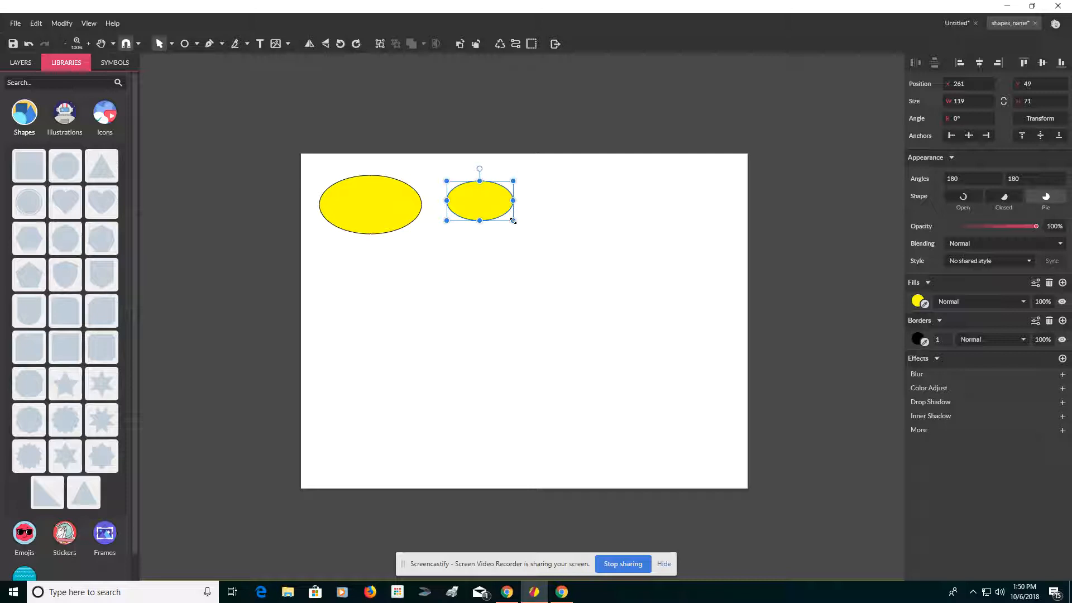
pyautogui.hotkey('ctrl', 'z')
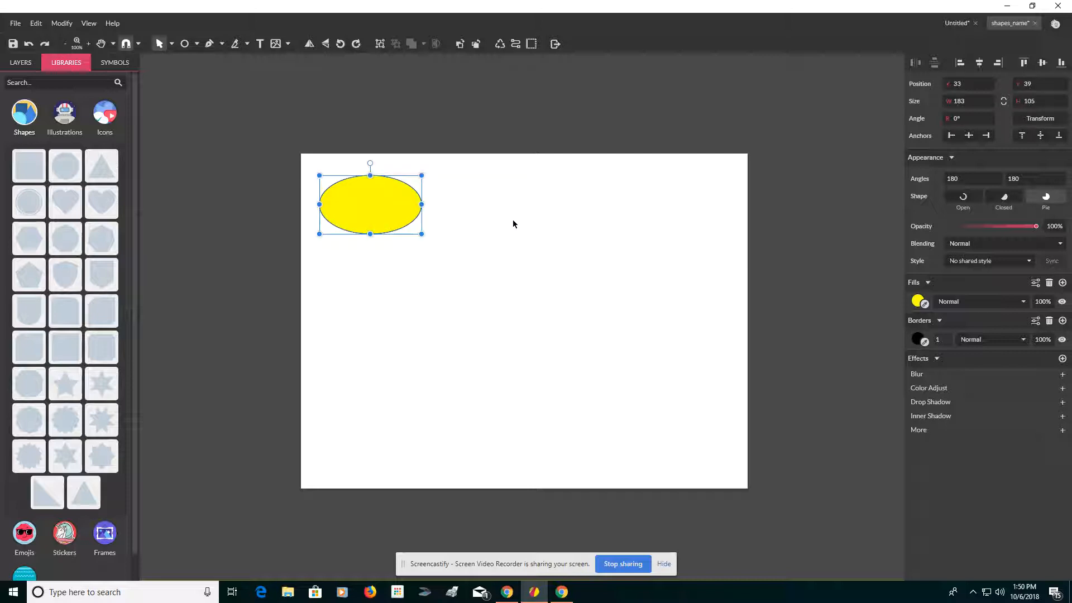
# - Draw a circle about 109 pixels across beside the yellow ellipse and fill it with red (#FF0000)
pyautogui.click(184, 45)
pyautogui.moveTo(438, 178); pyautogui.dragTo(500, 237)
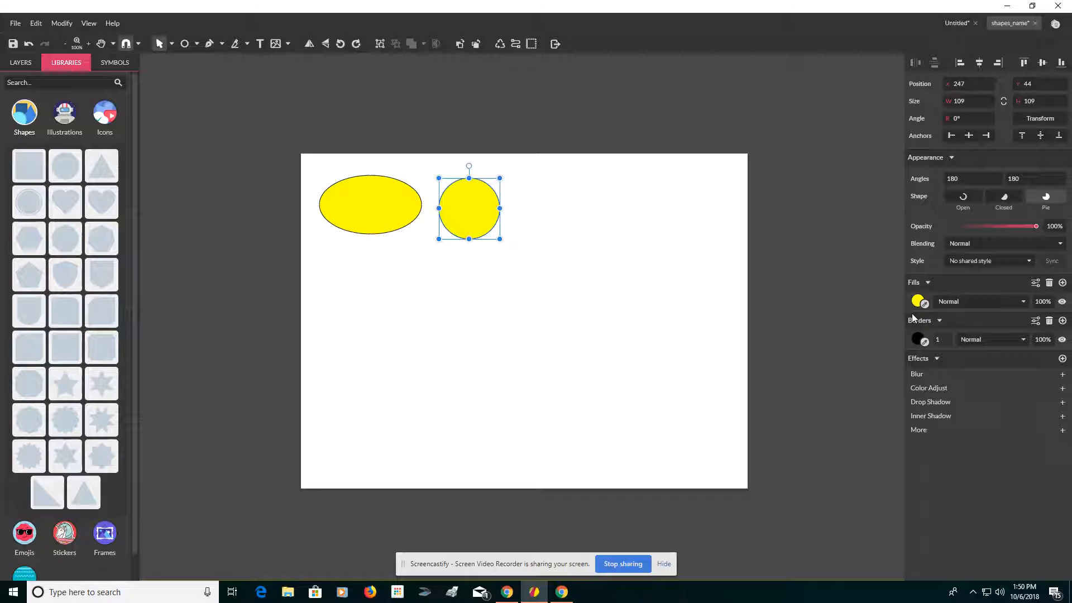
pyautogui.click(919, 301)
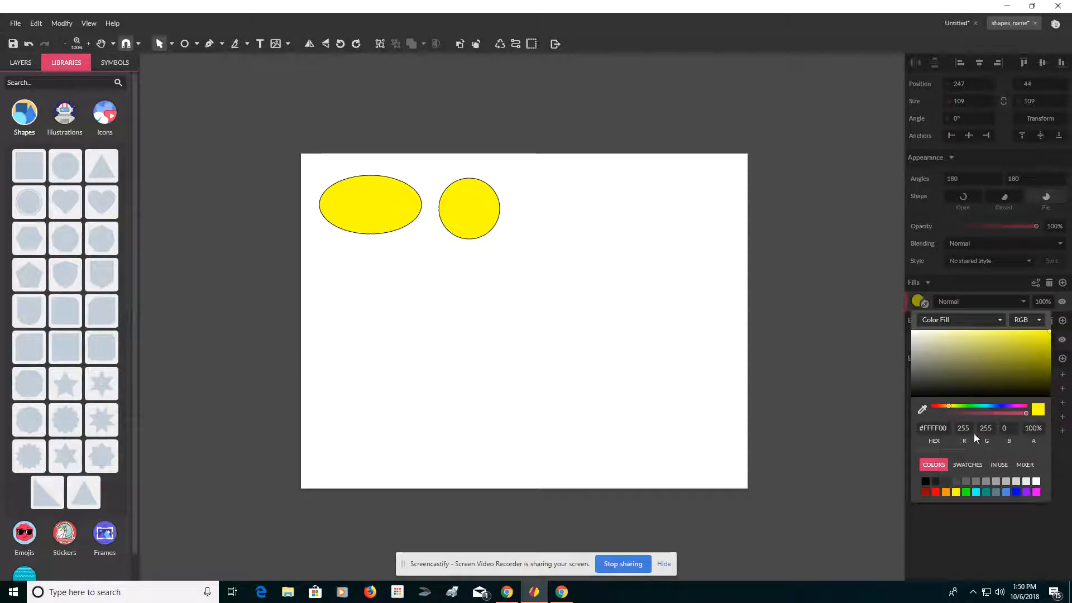
pyautogui.click(936, 491)
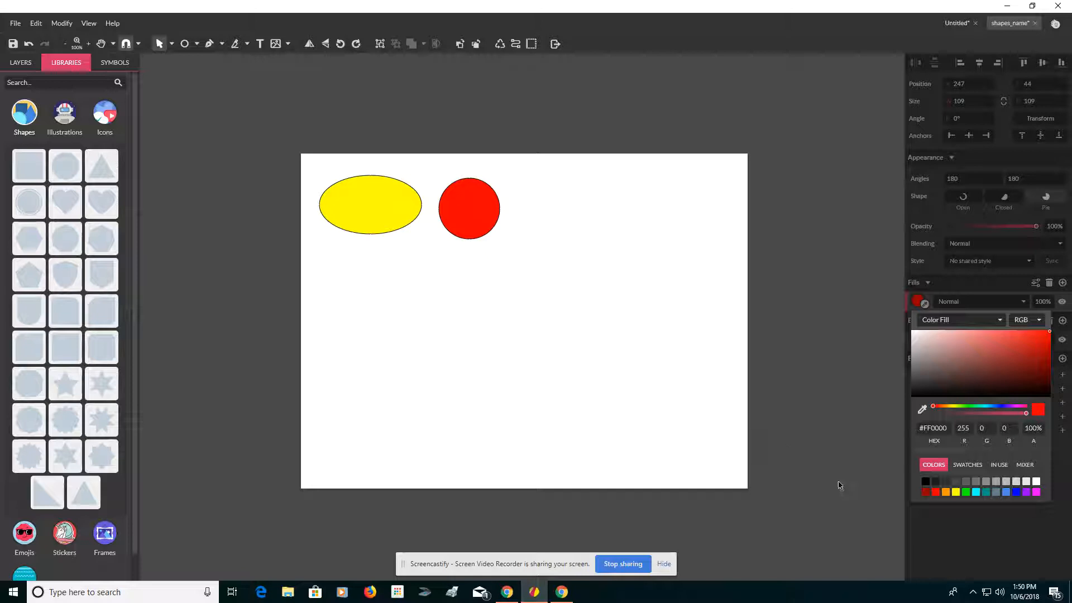
pyautogui.click(941, 534)
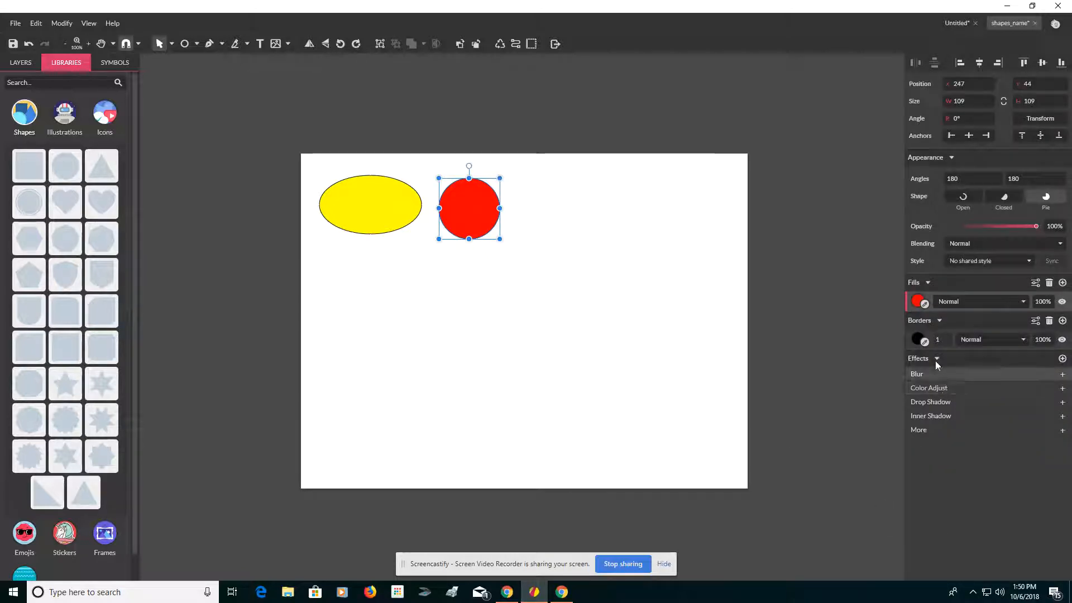
# - Set the red circle's border width to 5
pyautogui.click(941, 342)
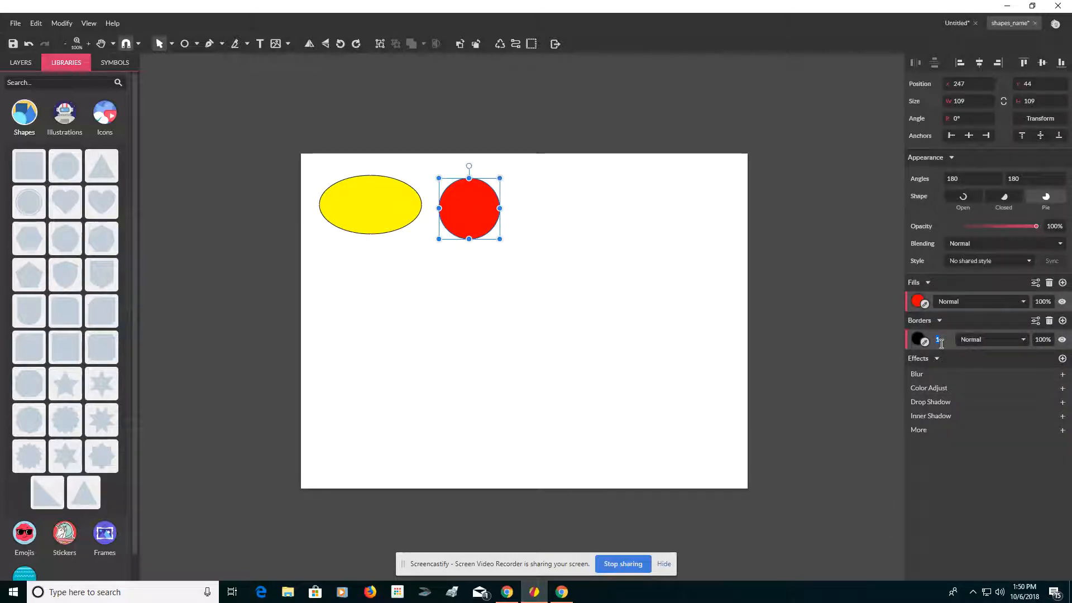
pyautogui.write('5')
pyautogui.press('Return')
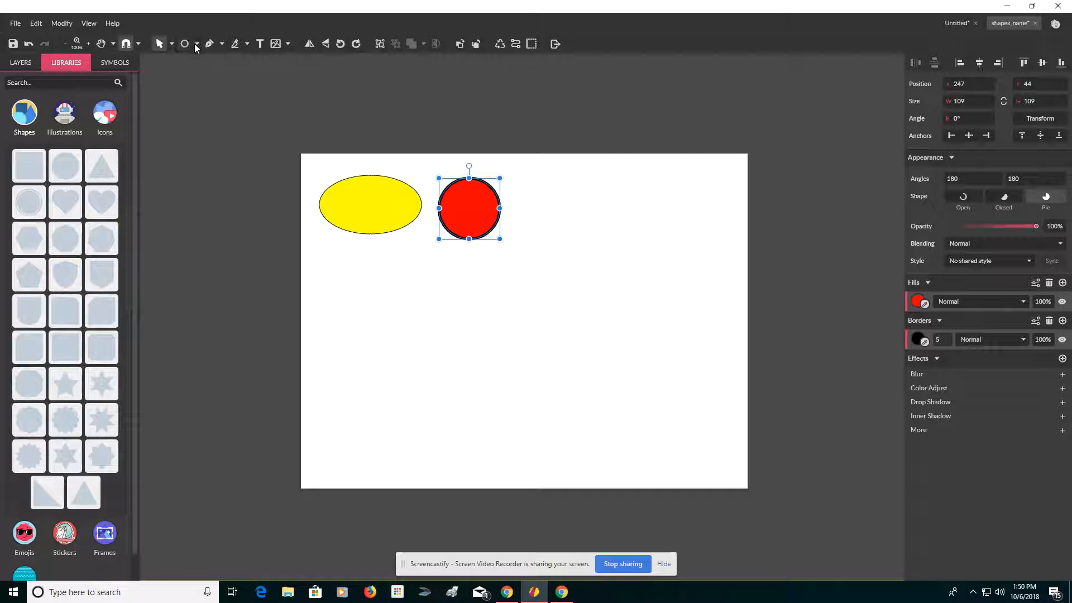
# - Draw a rectangle about 134 by 100 pixels to the right of the circle and fill it with blue (#0000FF)
pyautogui.click(196, 44)
pyautogui.click(207, 78)
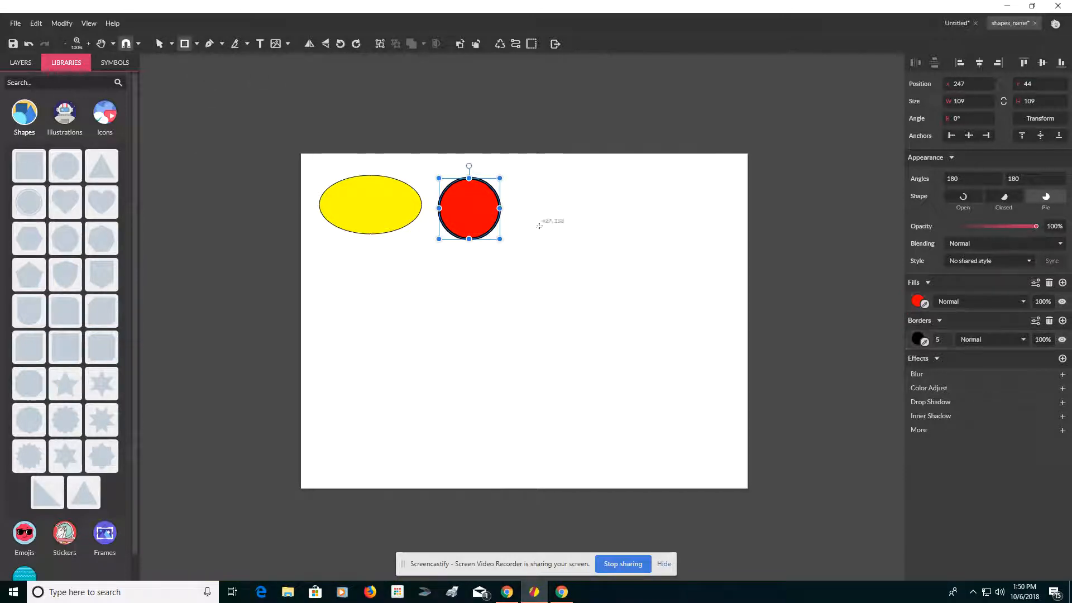
pyautogui.moveTo(522, 179); pyautogui.dragTo(599, 233)
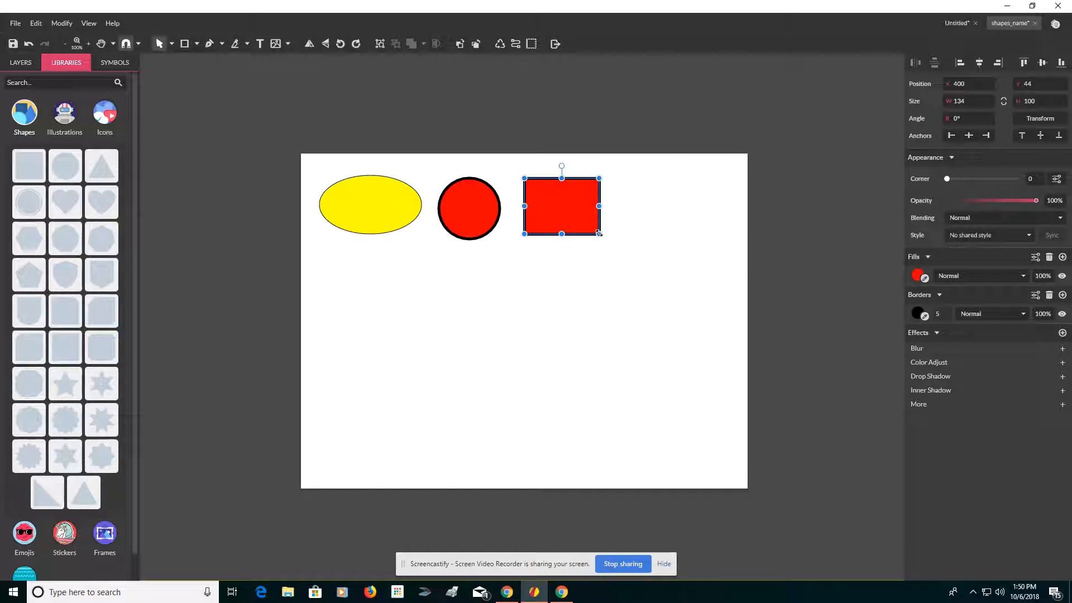
pyautogui.click(916, 274)
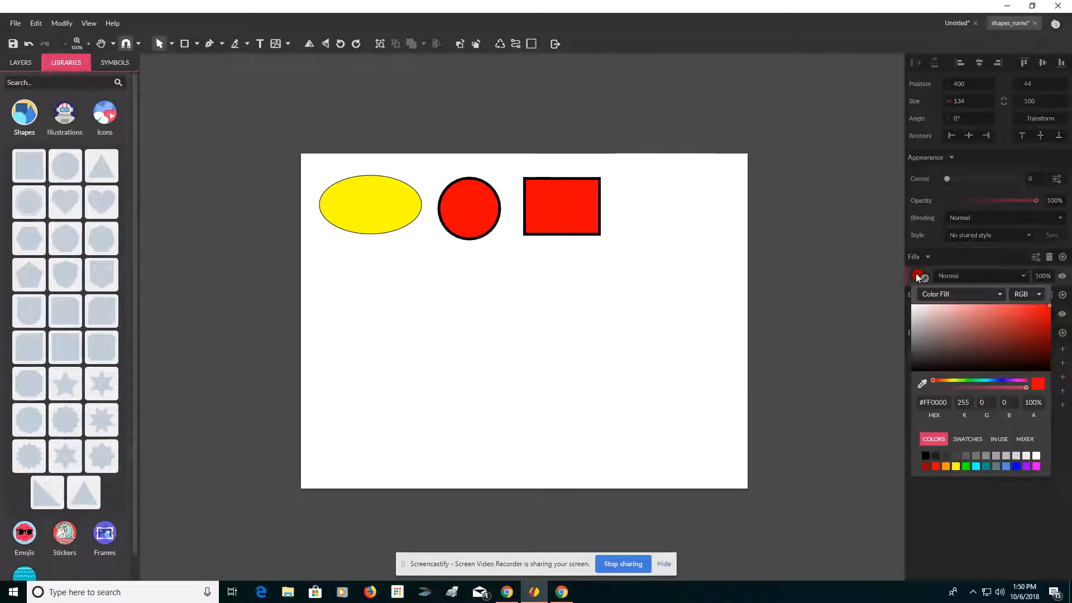
pyautogui.click(1016, 467)
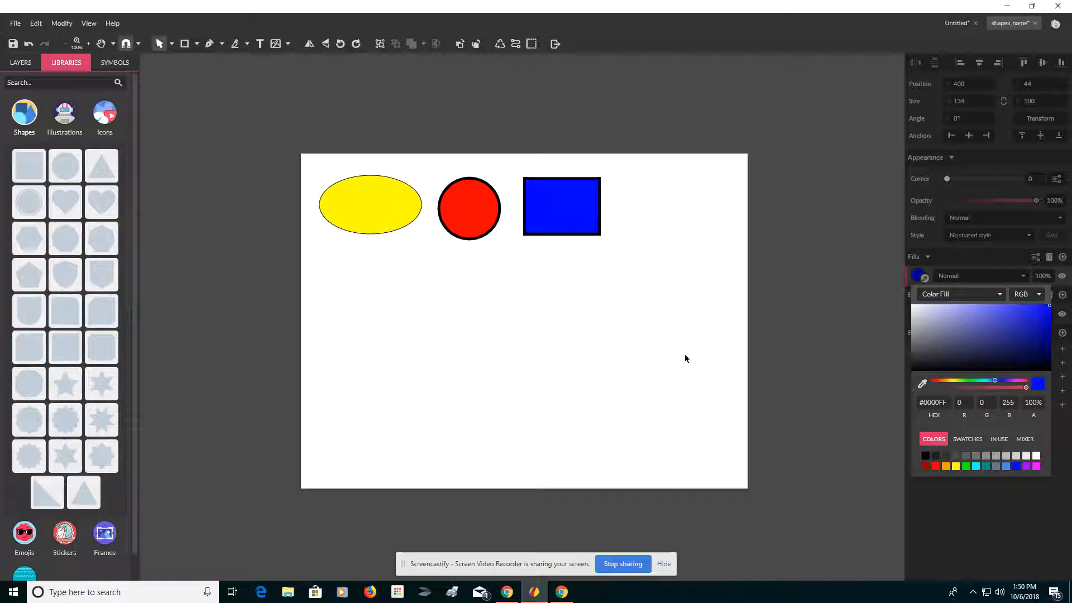
pyautogui.click(853, 337)
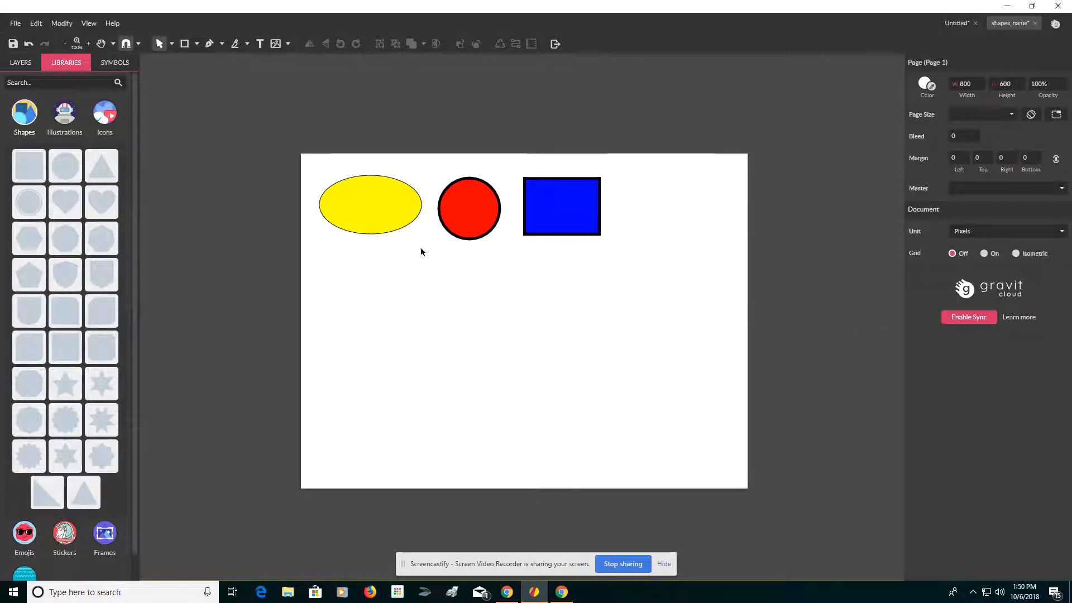
# - Draw a square about 124 pixels wide to the right of the blue rectangle and fill it with green (#00FF00)
pyautogui.click(185, 45)
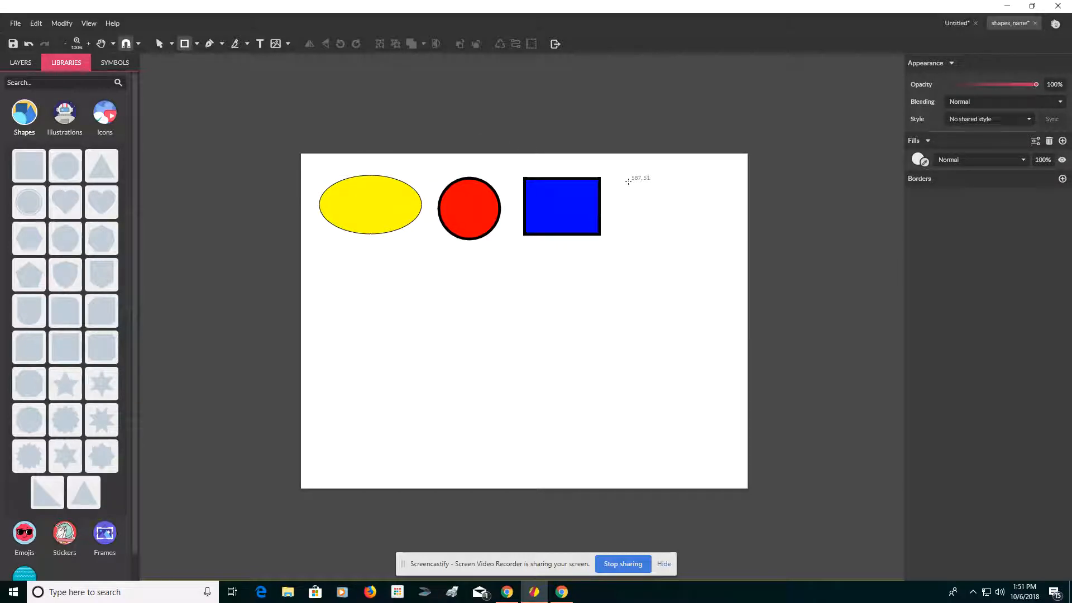
pyautogui.moveTo(628, 181); pyautogui.dragTo(697, 238)
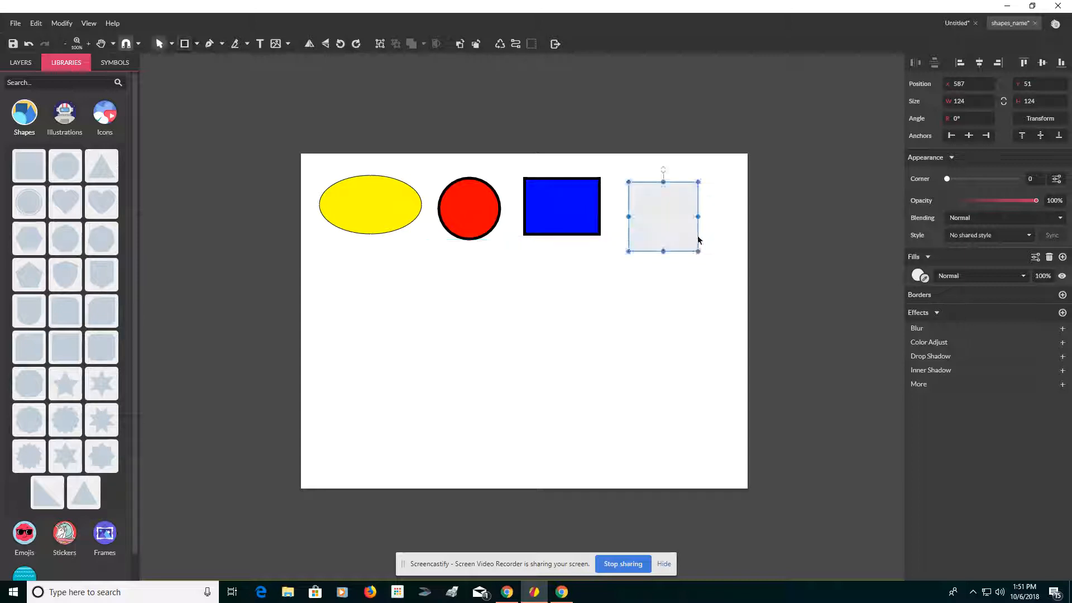
pyautogui.click(919, 278)
pyautogui.click(965, 466)
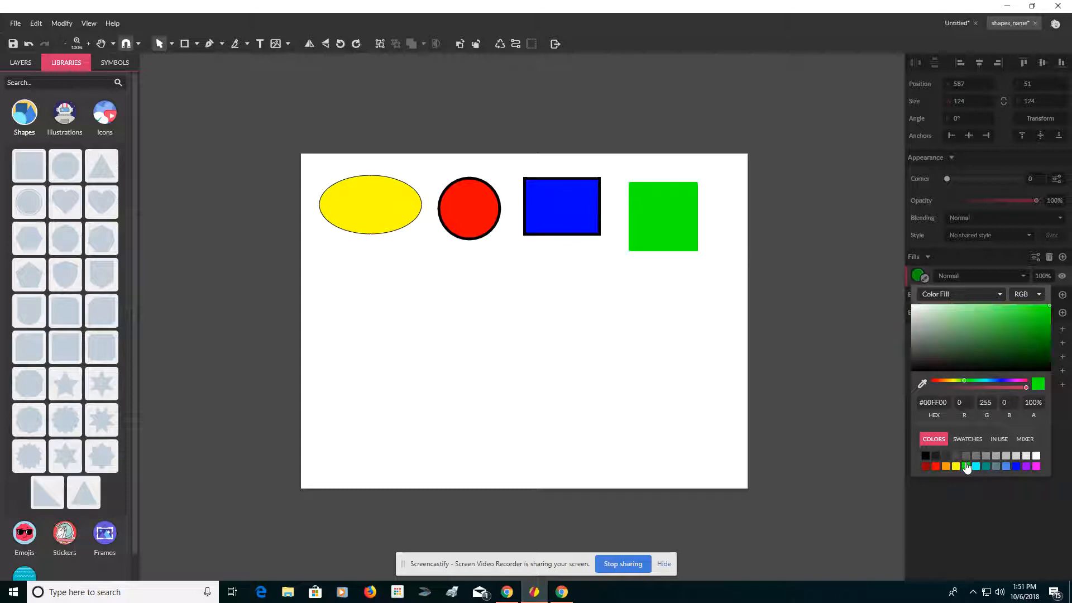
pyautogui.click(1039, 491)
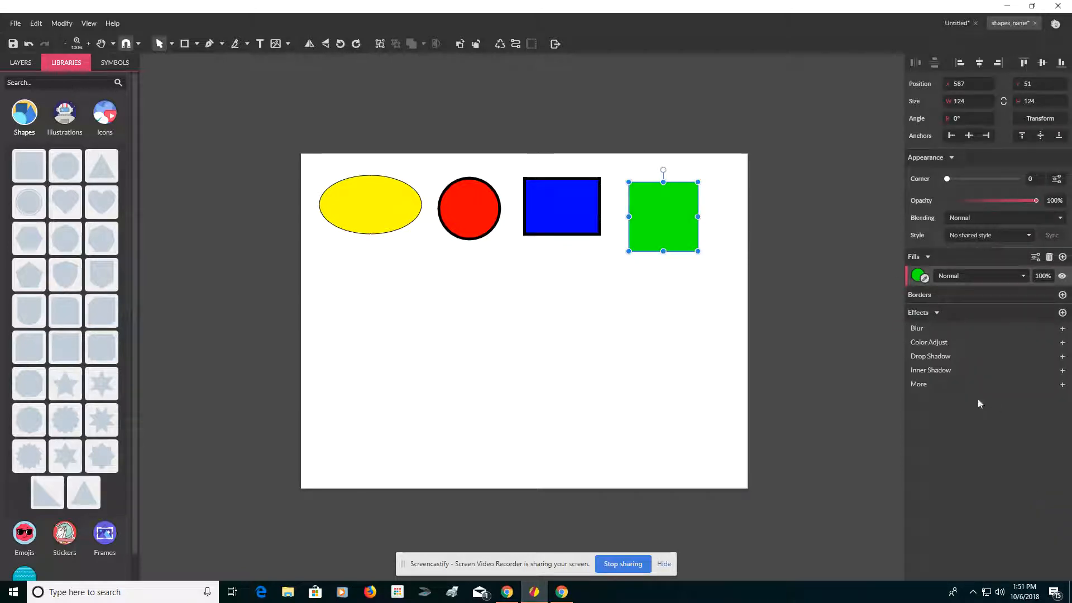
# - Add a black border to the green square and set its width to 10
pyautogui.click(1062, 295)
pyautogui.click(941, 315)
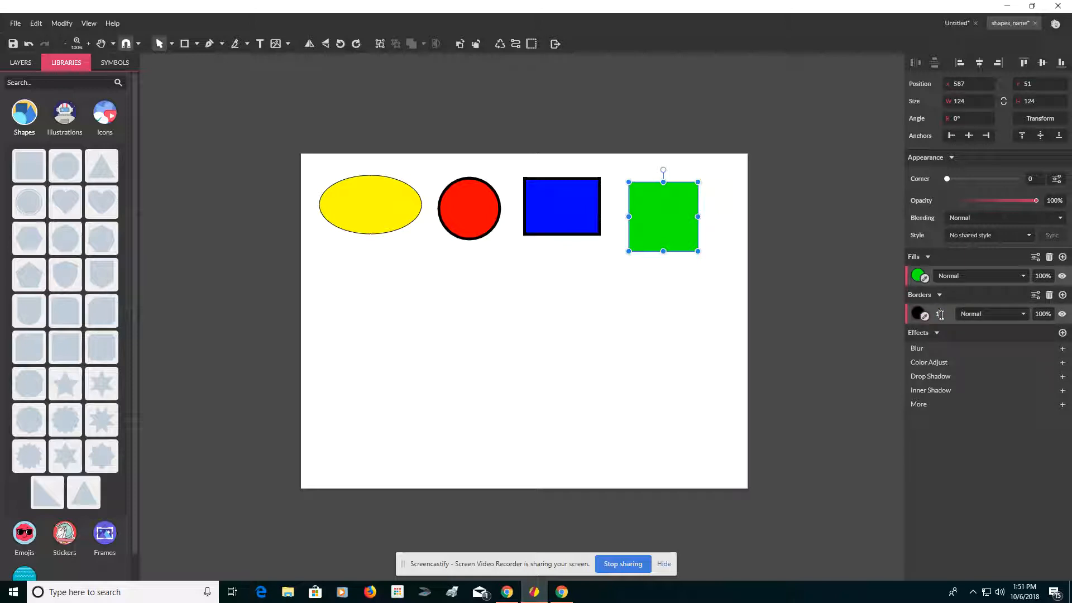
pyautogui.write('10')
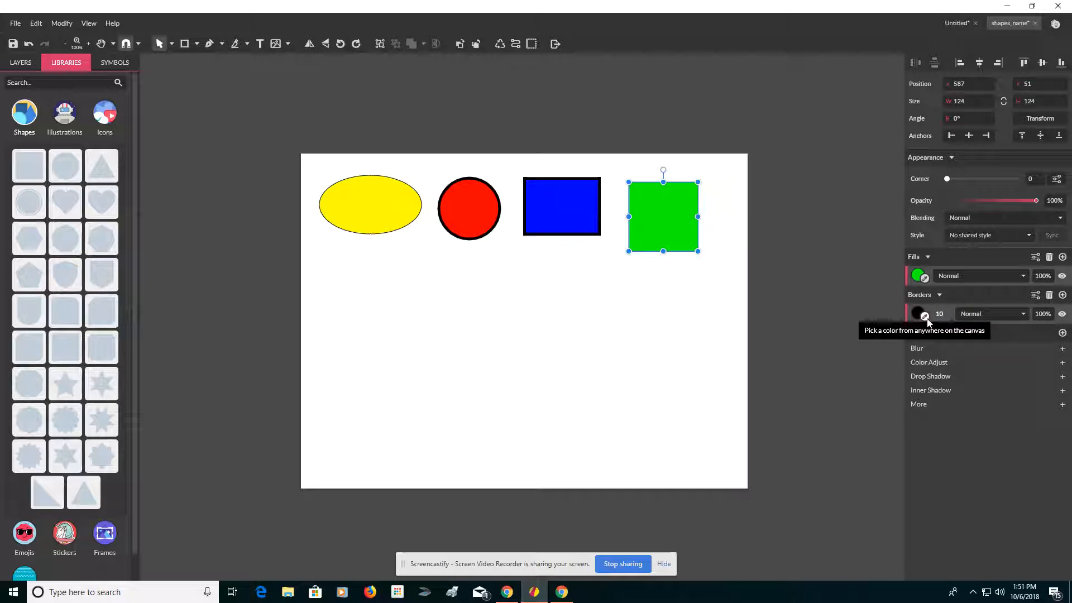
pyautogui.press('Return')
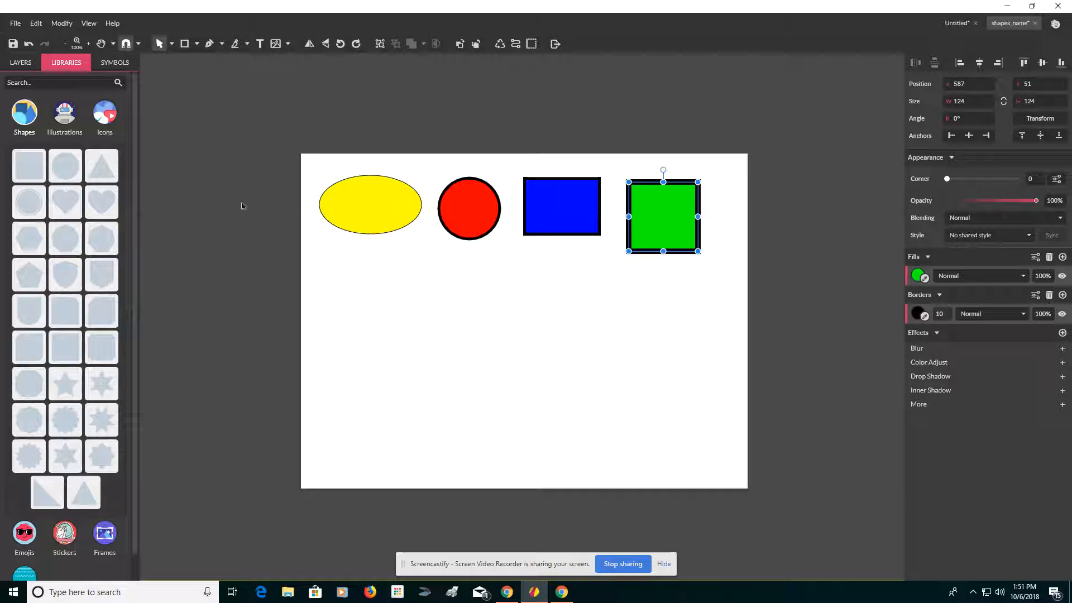
# - Draw a five-pointed star about 163 by 165 pixels below the yellow ellipse and set its border width to 5
pyautogui.click(197, 44)
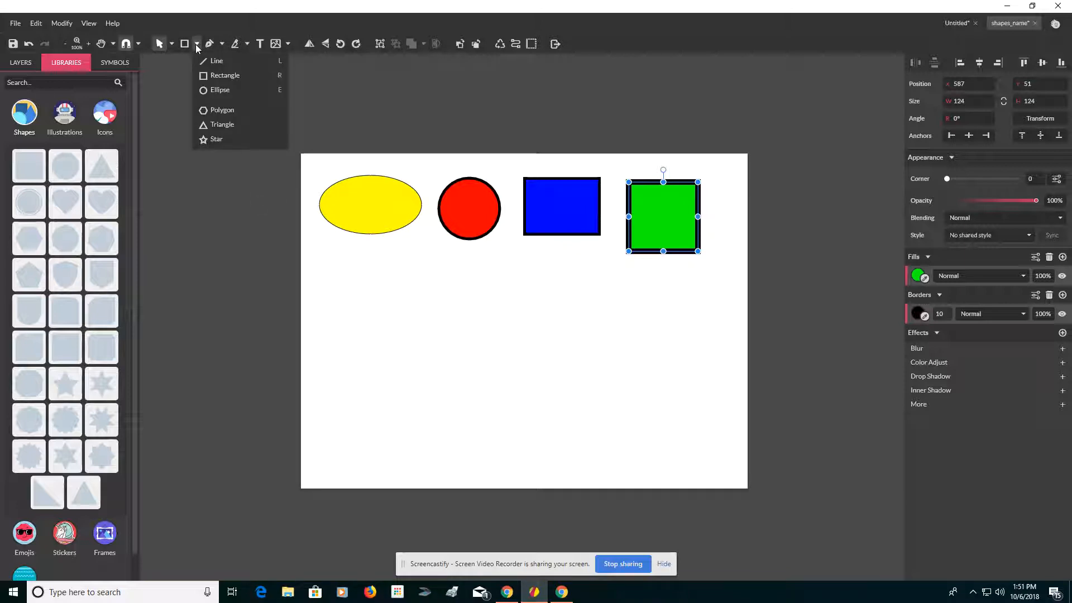
pyautogui.click(207, 139)
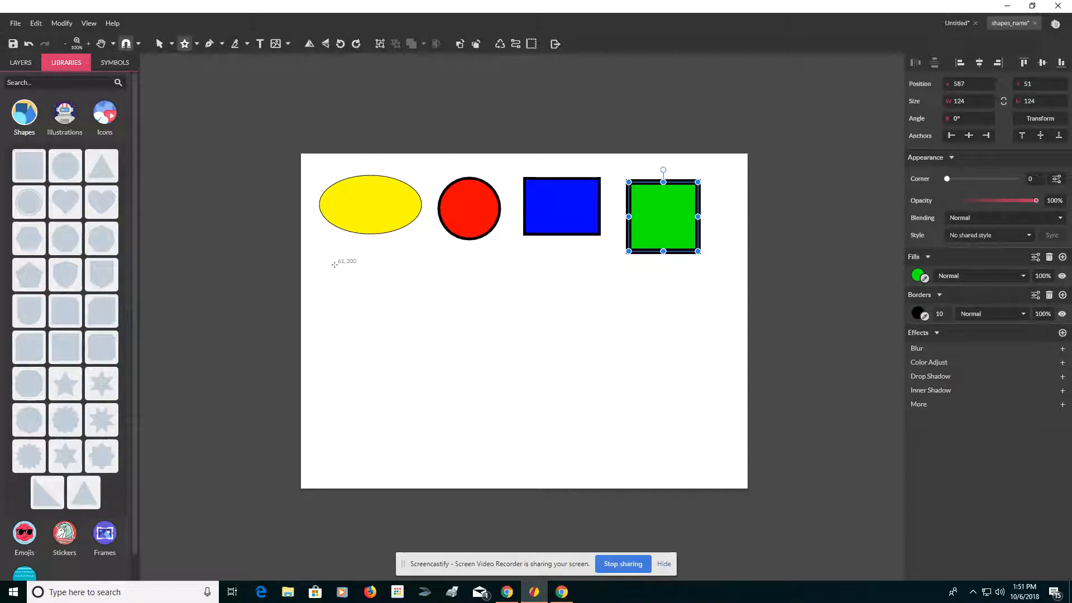
pyautogui.moveTo(334, 264); pyautogui.dragTo(368, 299)
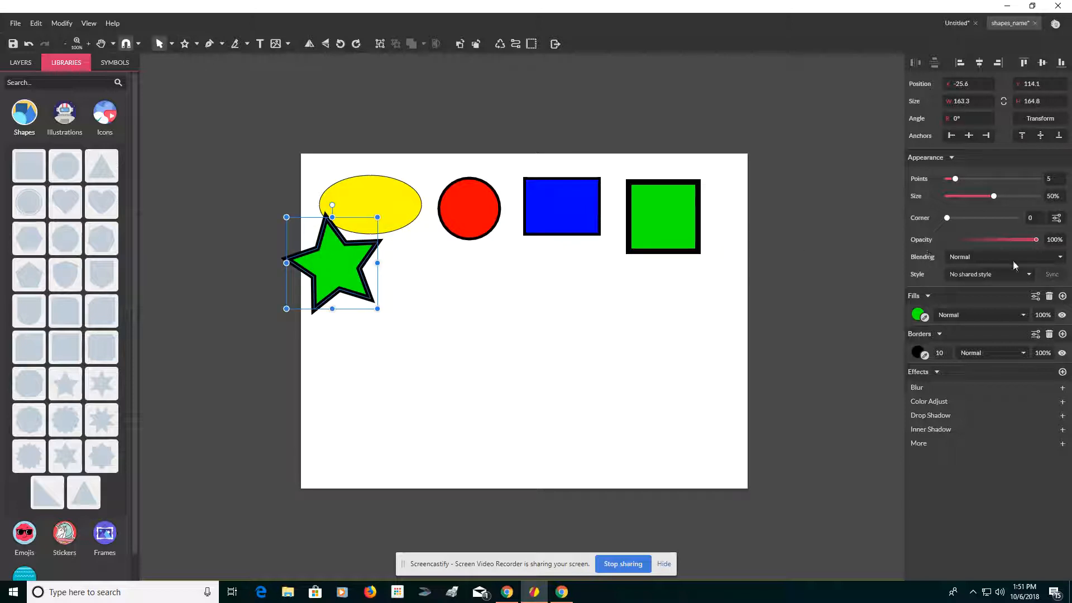
pyautogui.click(947, 355)
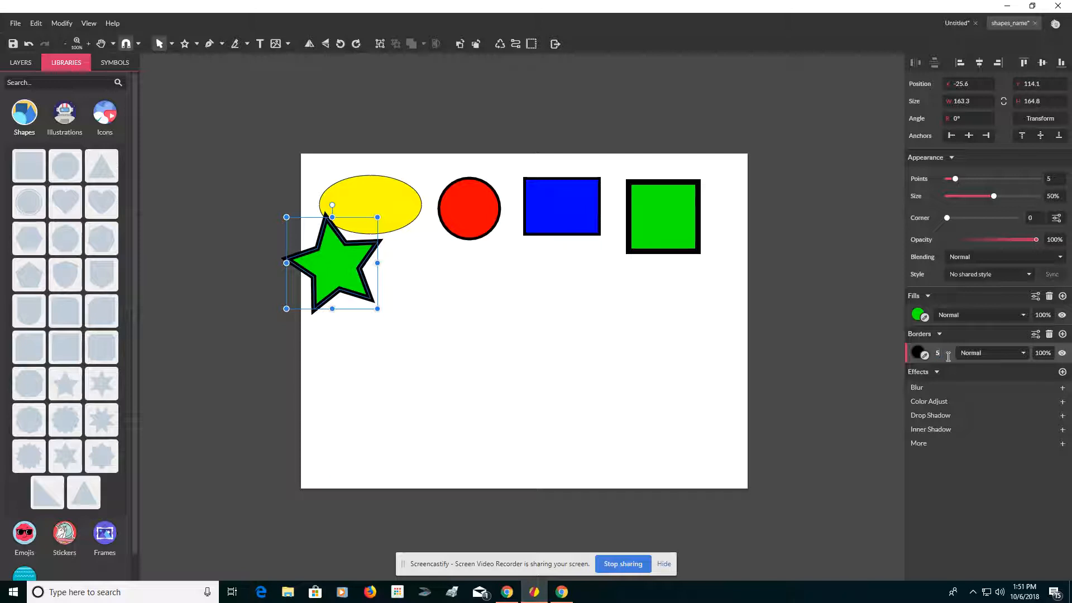
pyautogui.press('Return')
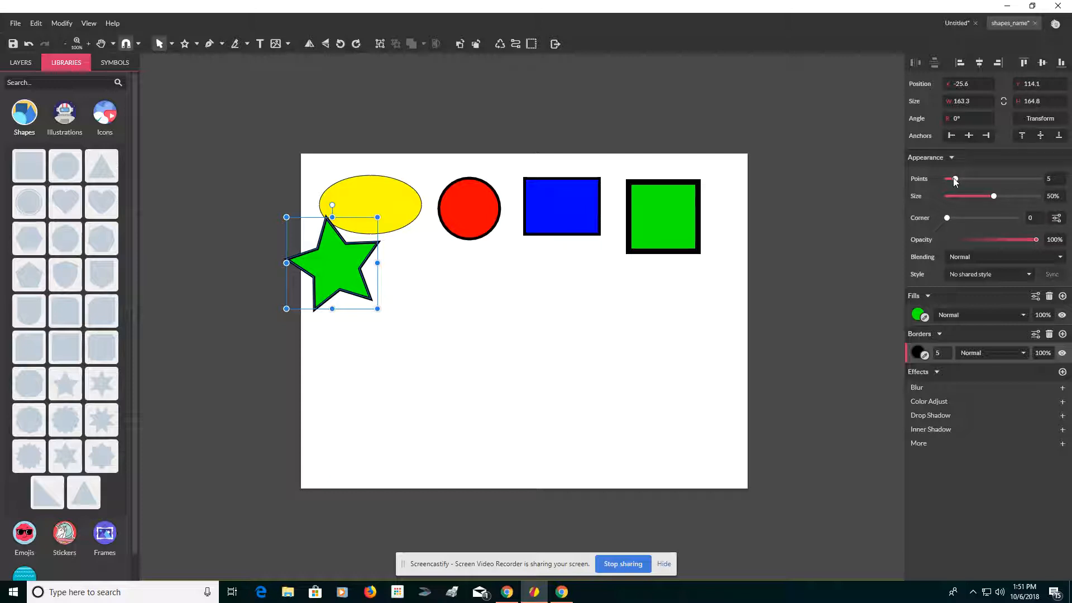
# - Try 13 points on the star and set its point count back to 5
pyautogui.moveTo(954, 178); pyautogui.dragTo(991, 183)
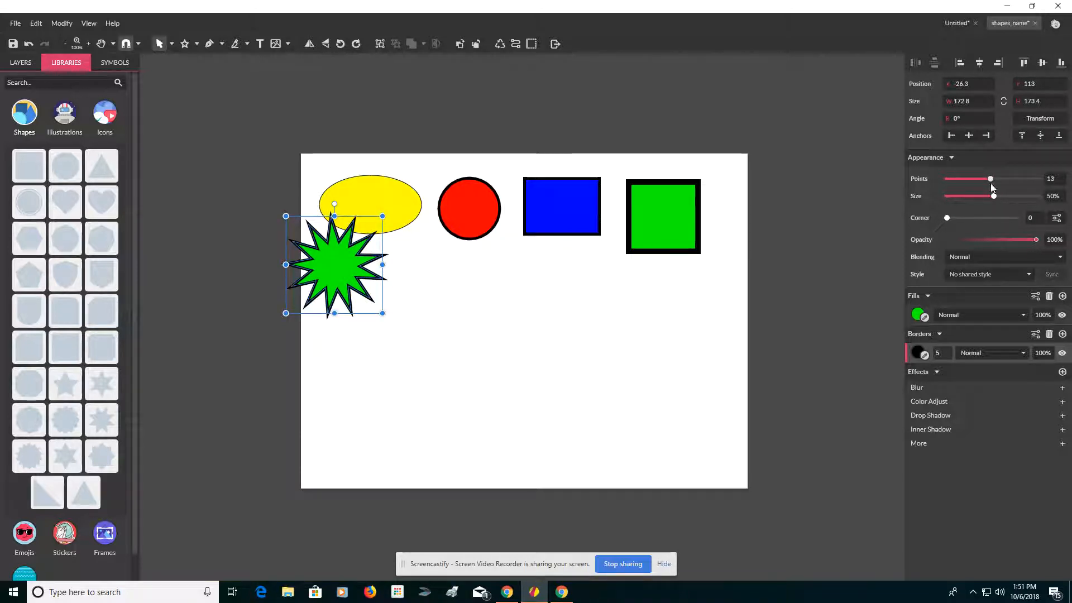
pyautogui.doubleClick(1049, 175)
pyautogui.write('5')
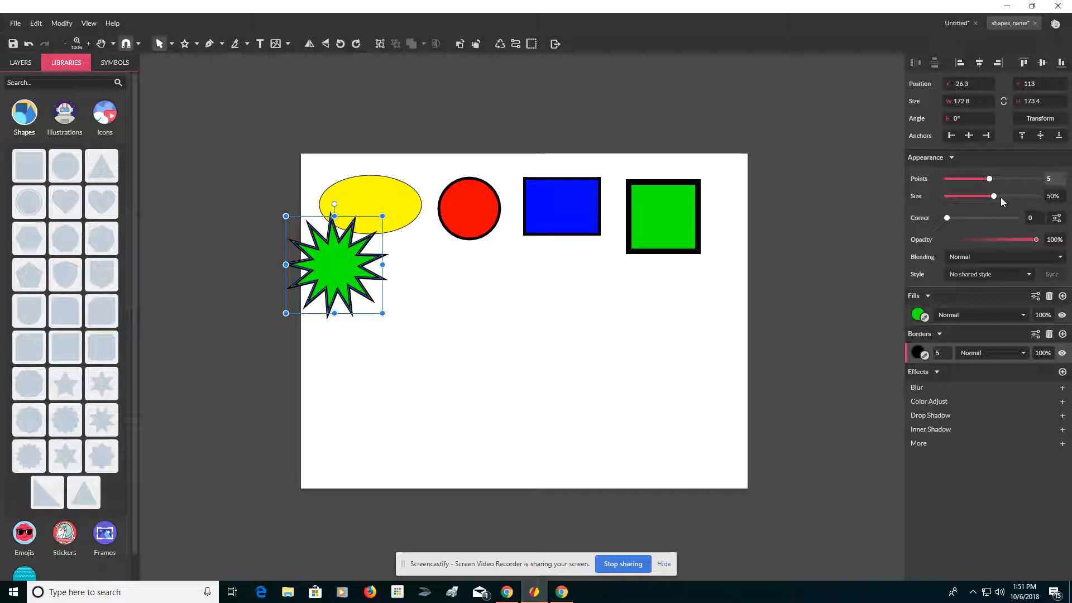
pyautogui.press('Return')
# - Set the star's size ratio to 51% and move it to about X 33, Y 175, below the yellow ellipse
pyautogui.moveTo(994, 195)
pyautogui.mouseDown()
pyautogui.moveTo(973, 198)
pyautogui.moveTo(1003, 196)
pyautogui.moveTo(979, 202)
pyautogui.moveTo(996, 213)
pyautogui.mouseUp()
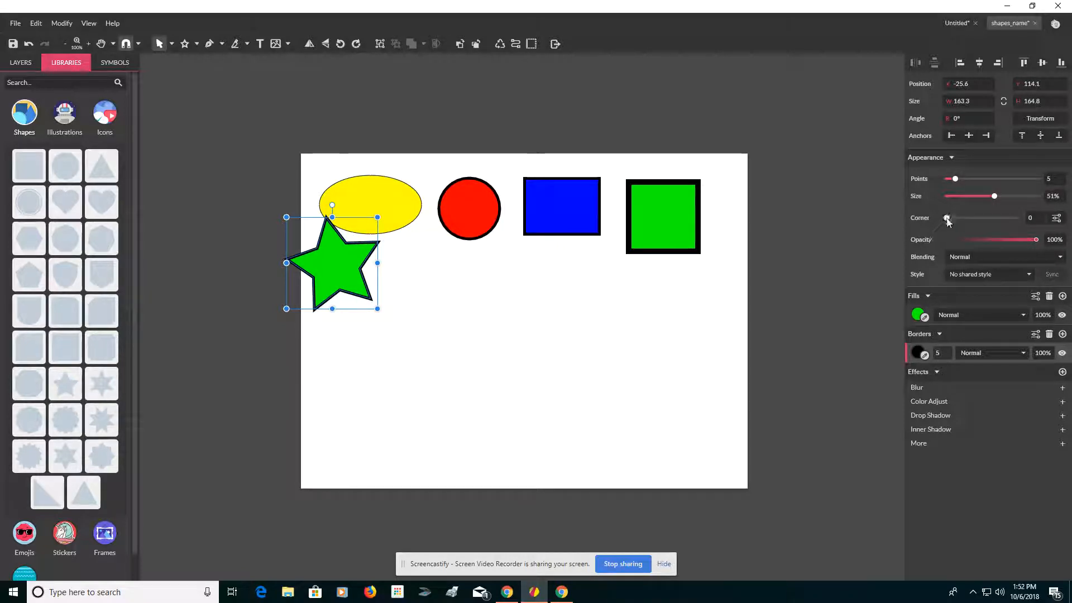
pyautogui.moveTo(947, 218); pyautogui.dragTo(926, 224)
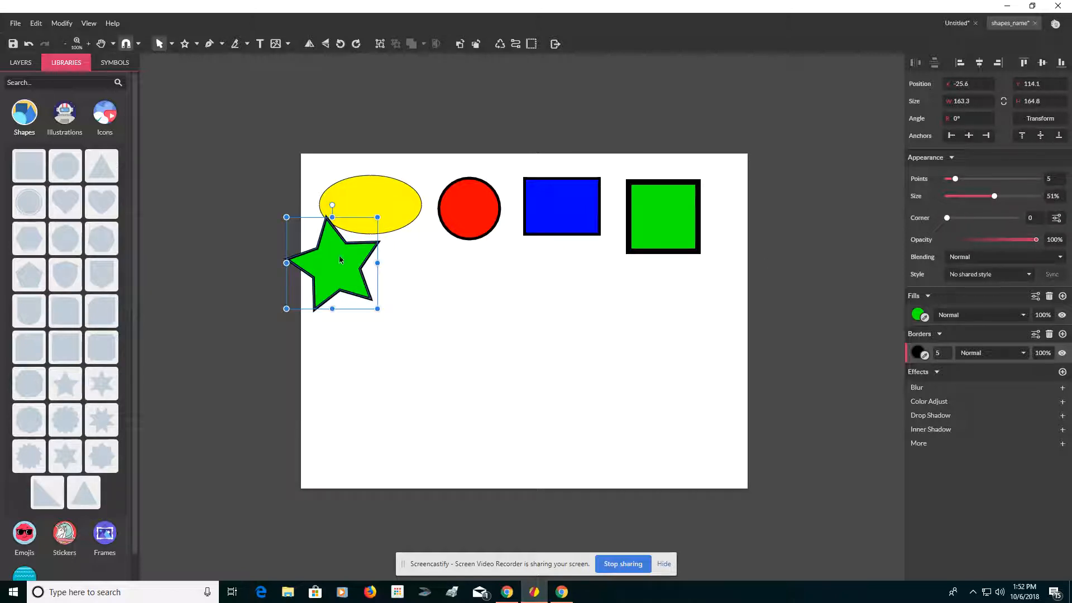
pyautogui.moveTo(342, 260); pyautogui.dragTo(373, 291)
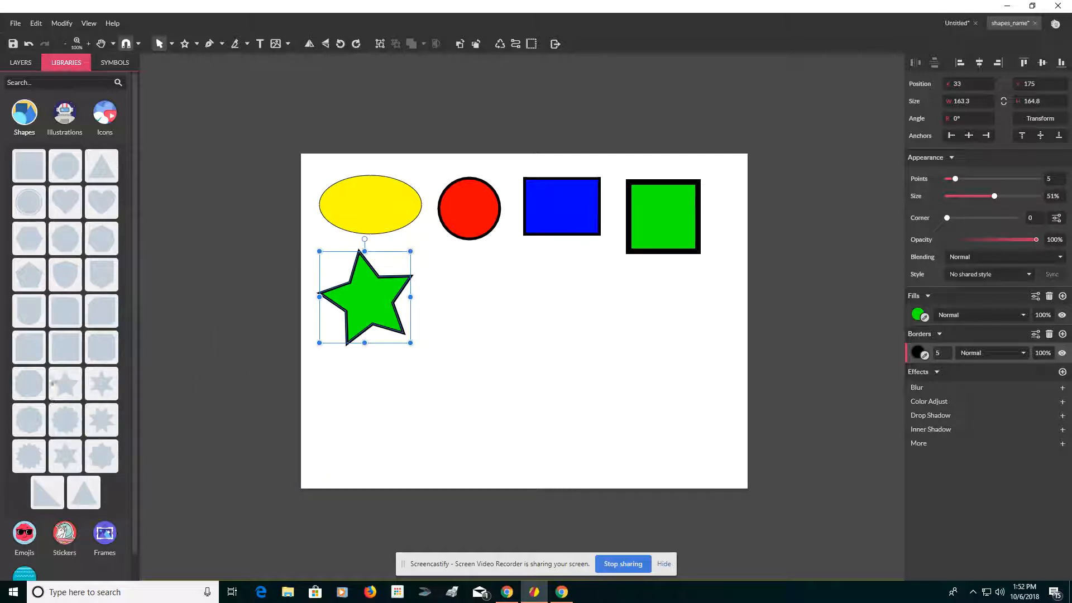
# - Place a five-pointed star from the shapes library on the page and delete it
pyautogui.moveTo(54, 388); pyautogui.dragTo(593, 379)
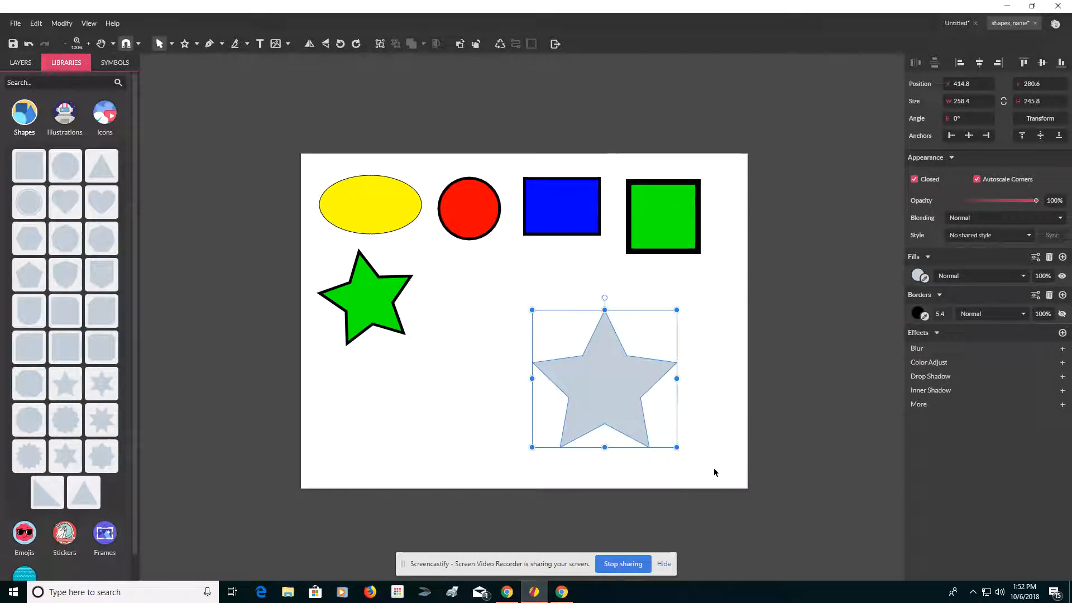
pyautogui.press('Delete')
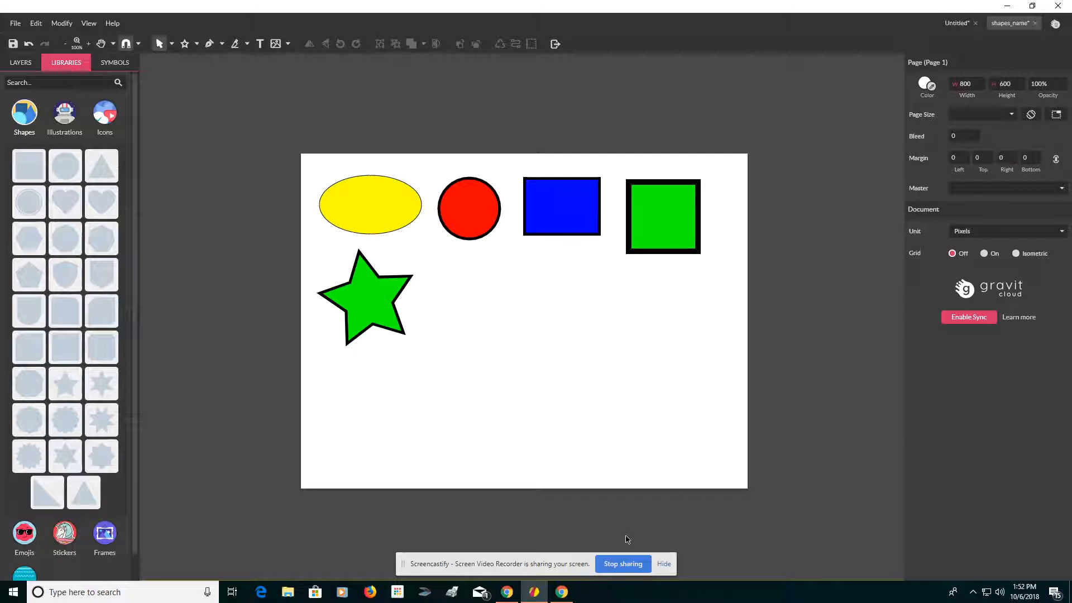
# - Draw a triangle about 97 by 103 pixels below the red circle and fill it with orange (#FF9900)
pyautogui.click(197, 43)
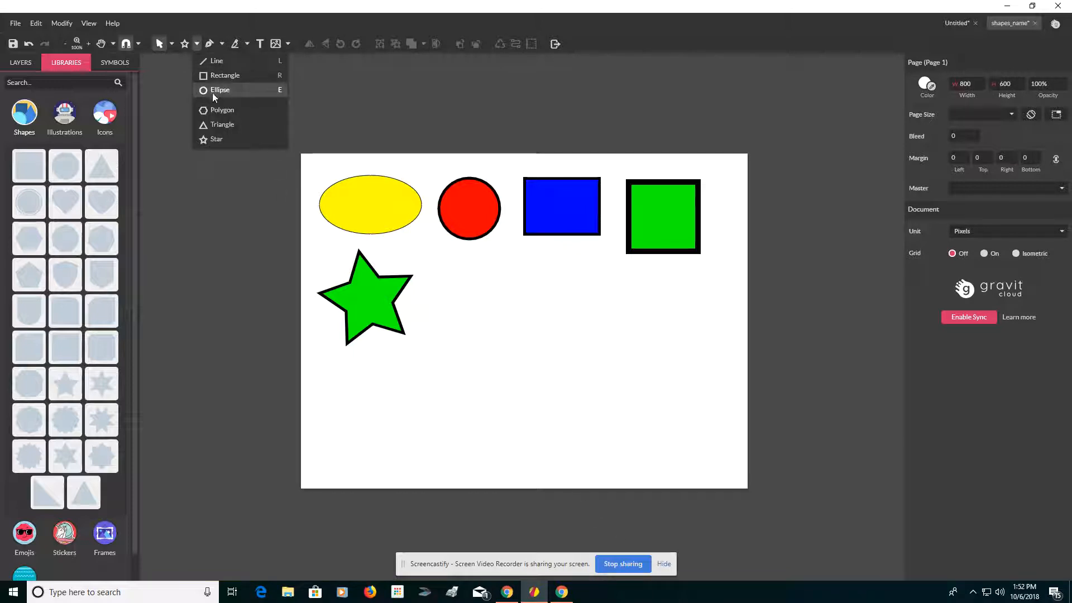
pyautogui.click(212, 123)
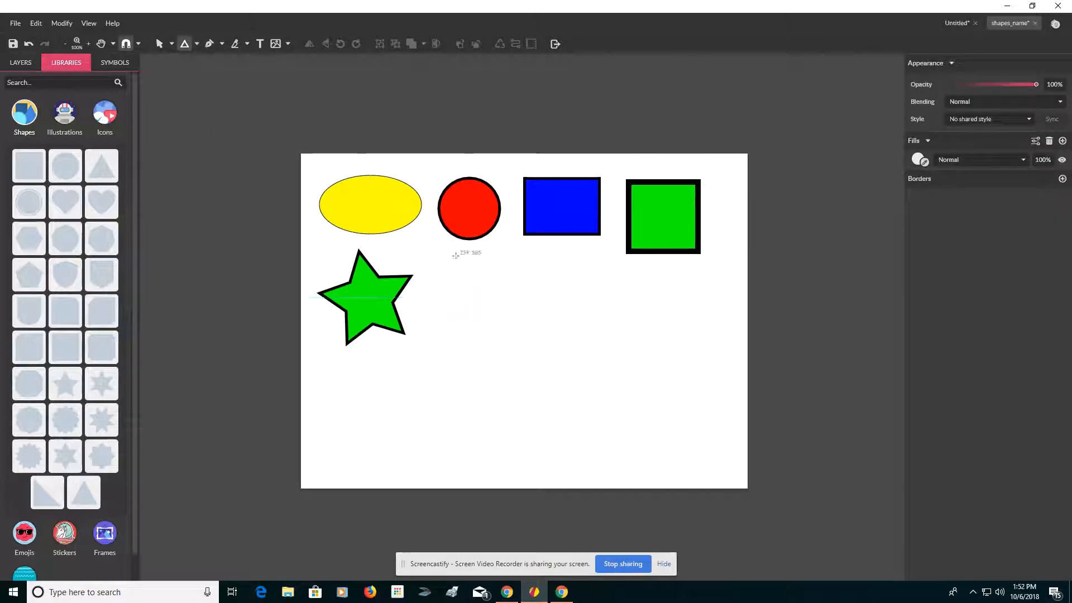
pyautogui.moveTo(452, 269); pyautogui.dragTo(477, 297)
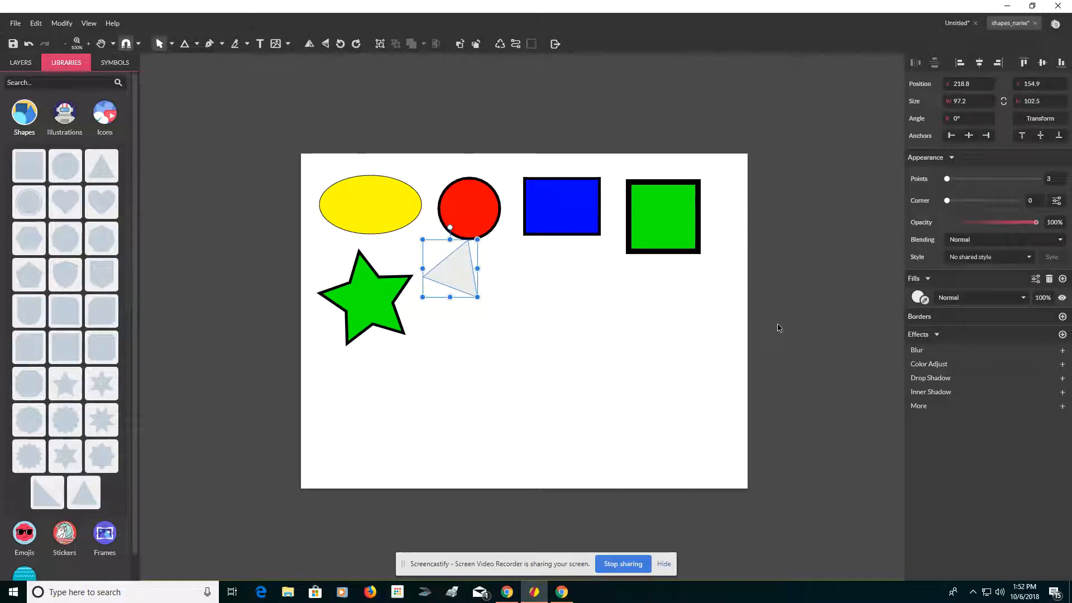
pyautogui.click(918, 296)
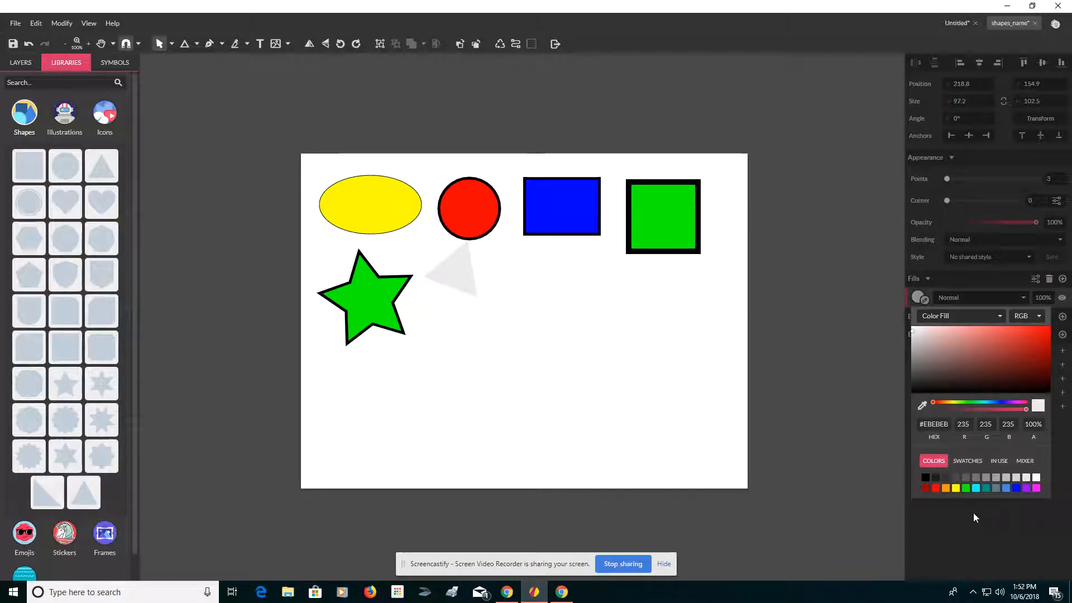
pyautogui.click(946, 488)
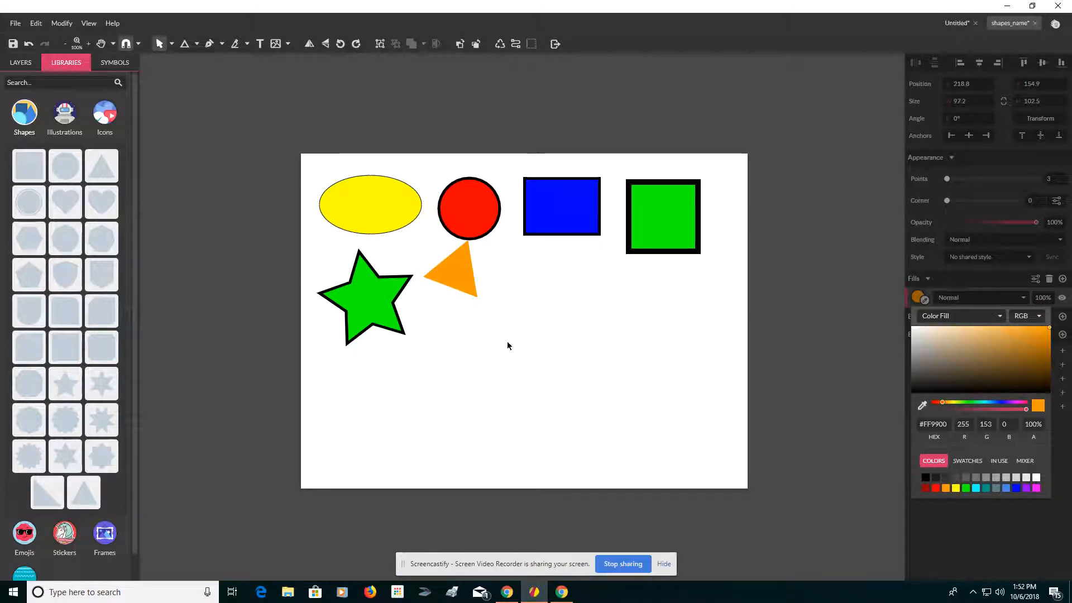
# - Move the orange triangle to about X 247, Y 237 and give it a black border of width 5
pyautogui.moveTo(472, 286); pyautogui.dragTo(487, 333)
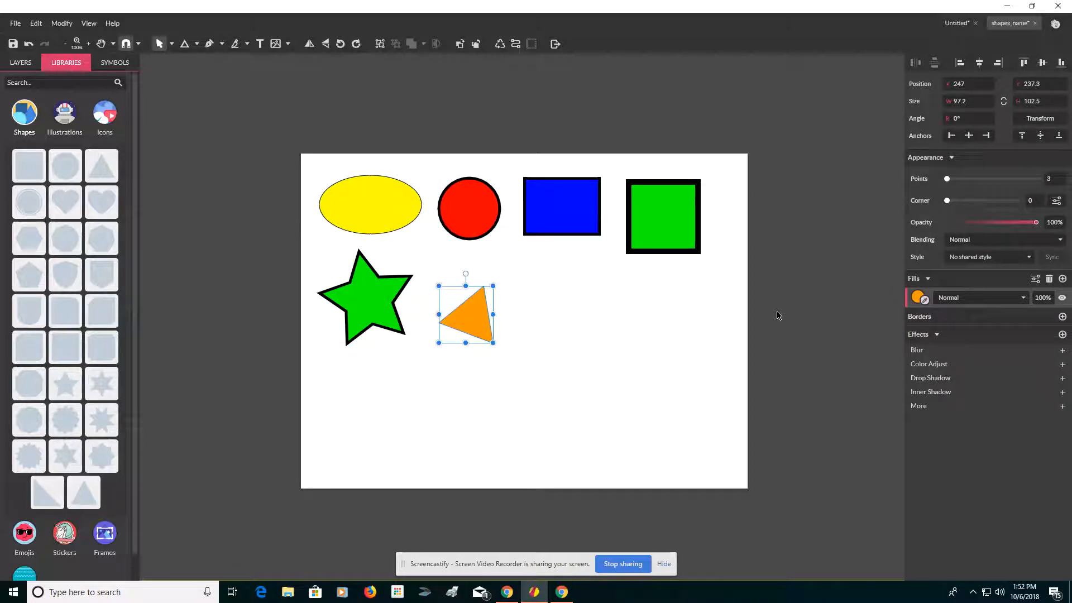
pyautogui.click(1063, 317)
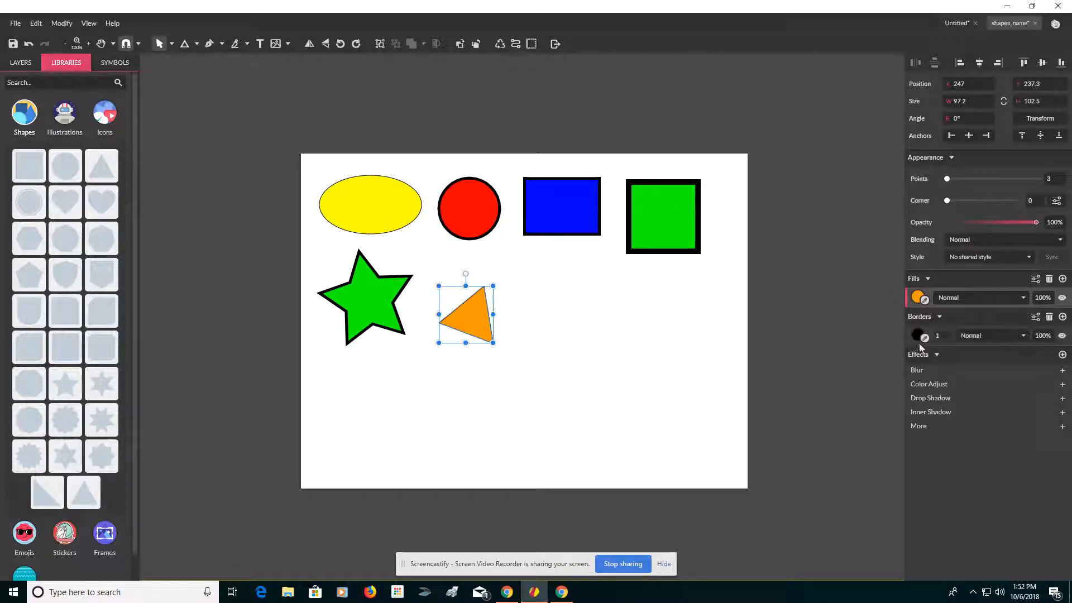
pyautogui.click(941, 337)
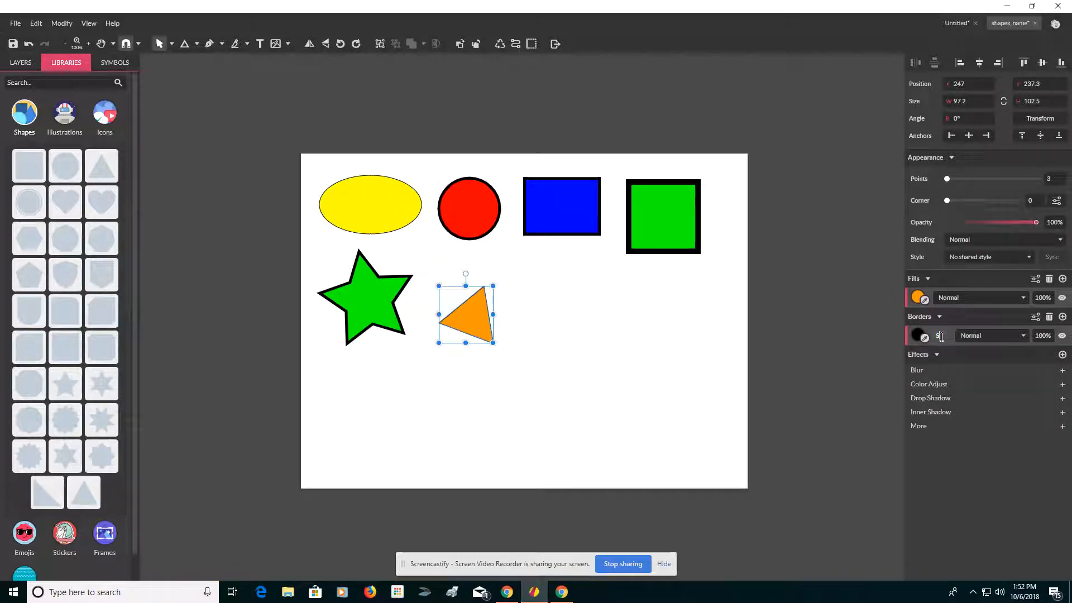
pyautogui.write('5')
pyautogui.press('Return')
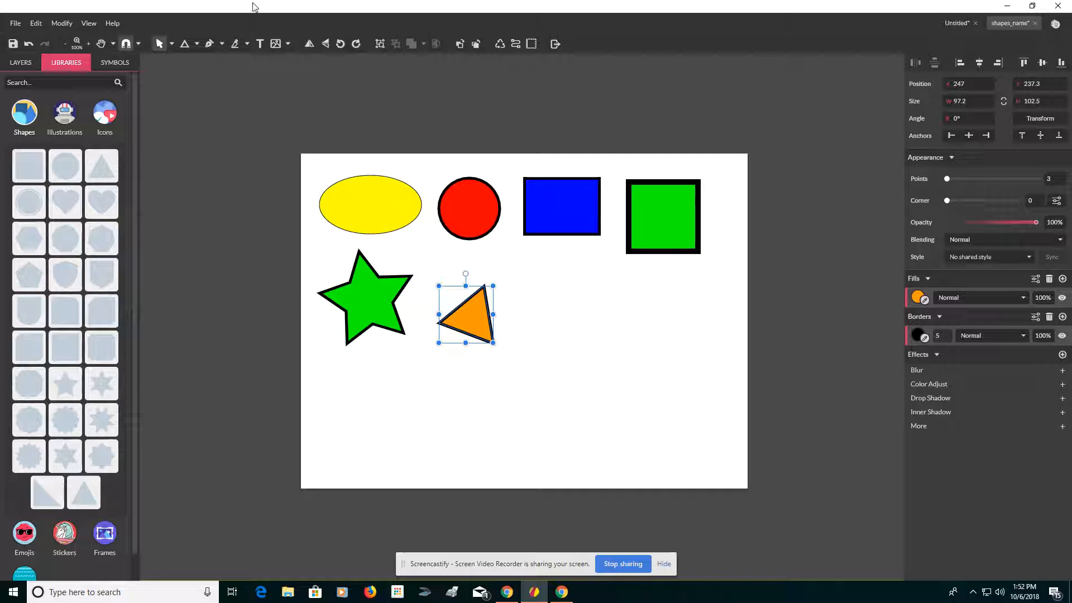
# - Draw an ellipse about 154 by 74 pixels to the right of the triangle and place two copies of it below
pyautogui.click(198, 45)
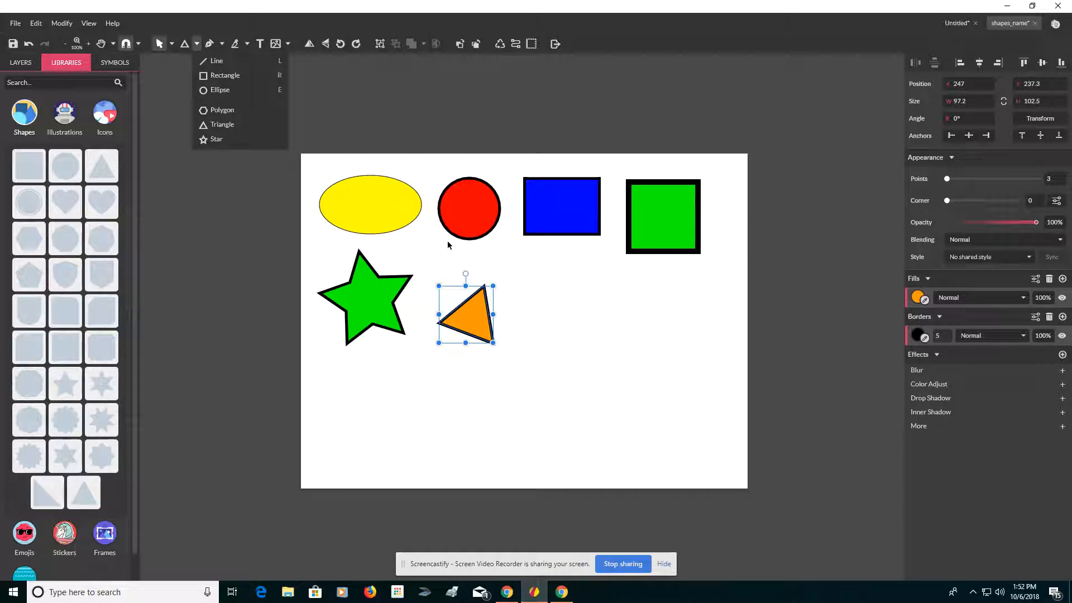
pyautogui.moveTo(524, 281); pyautogui.dragTo(610, 323)
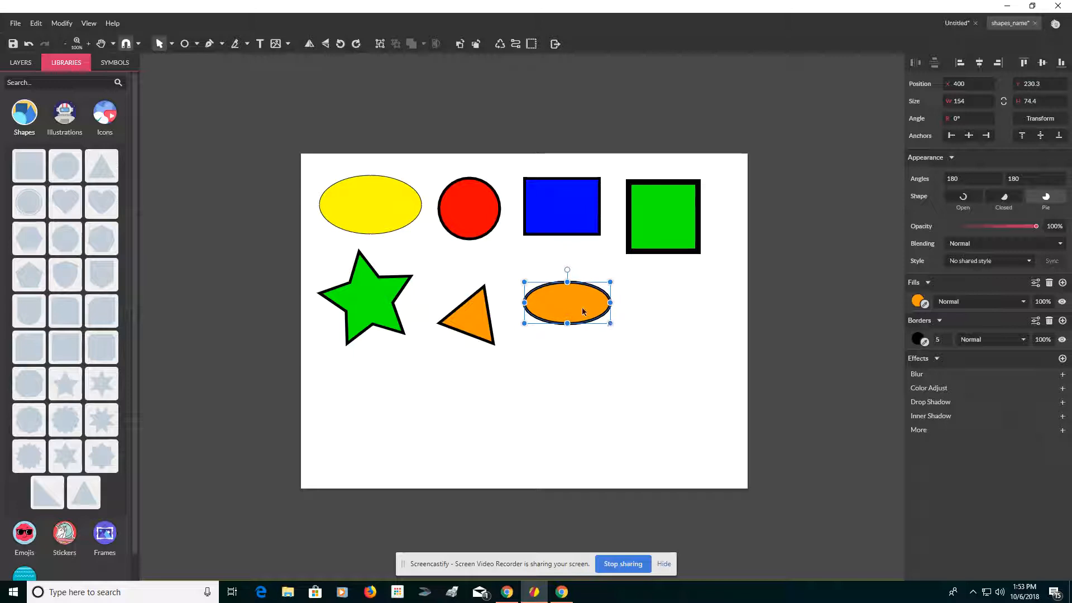
pyautogui.moveTo(583, 312); pyautogui.dragTo(630, 357)
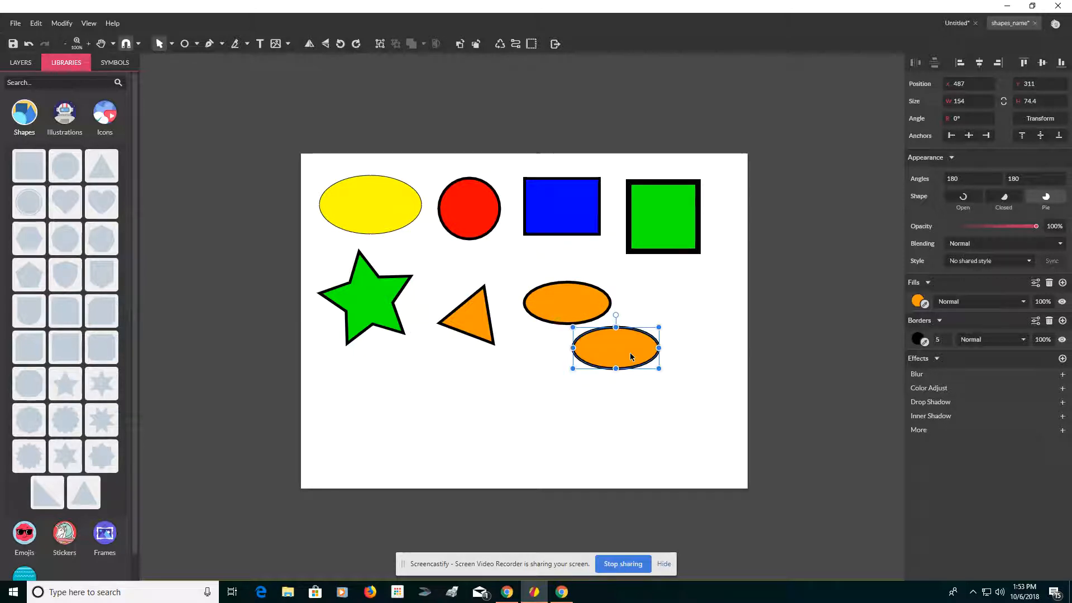
pyautogui.hotkey('ctrl', 'z')
pyautogui.moveTo(628, 353); pyautogui.dragTo(545, 384)
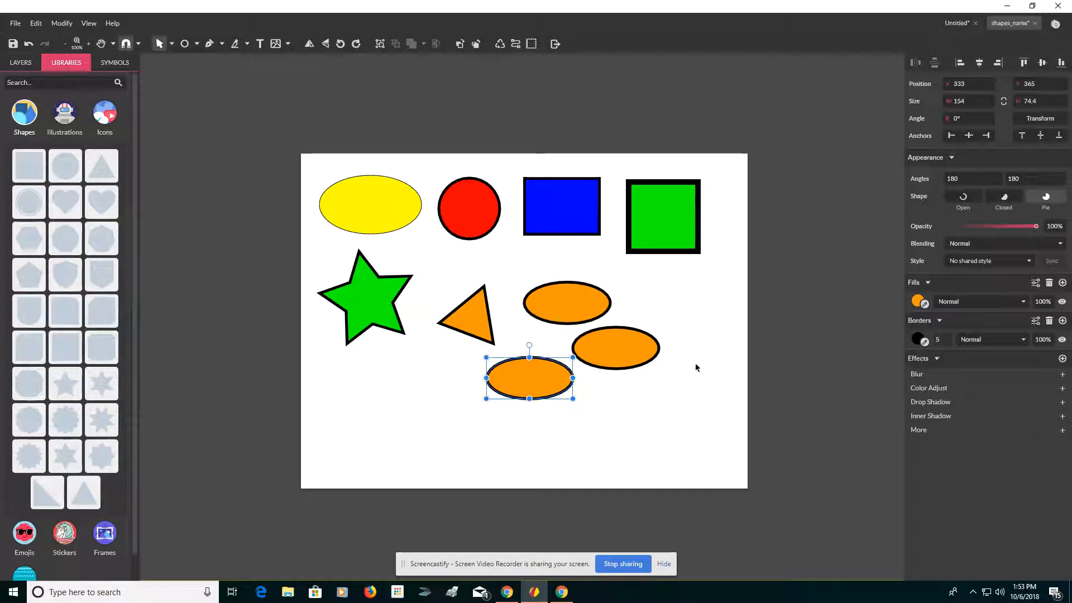
# - Fill the original ellipse beside the triangle with magenta (#FF00FF) and remove its visible border
pyautogui.click(577, 320)
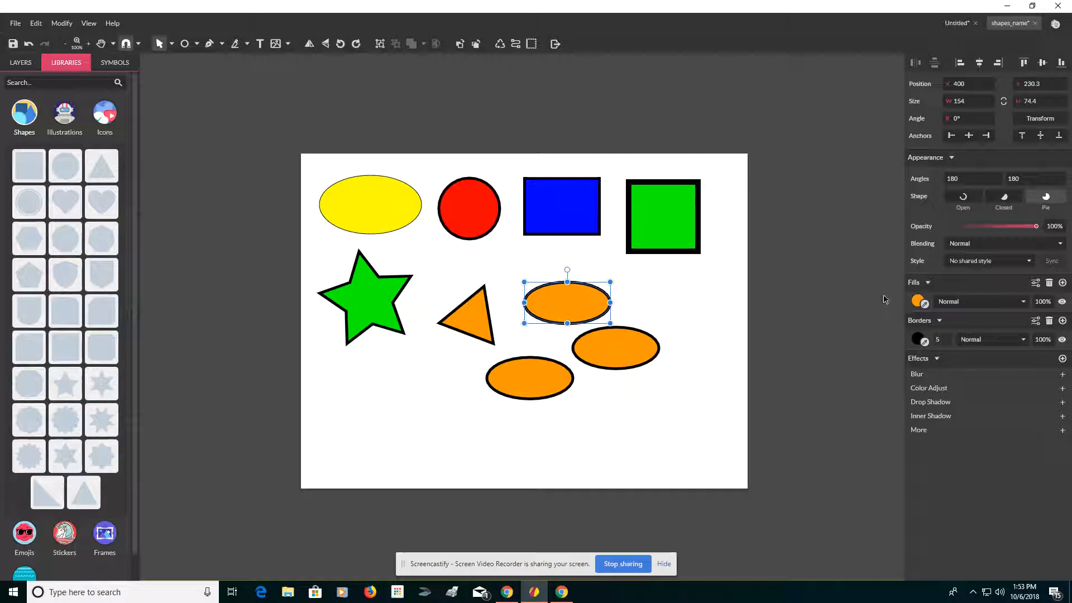
pyautogui.click(917, 303)
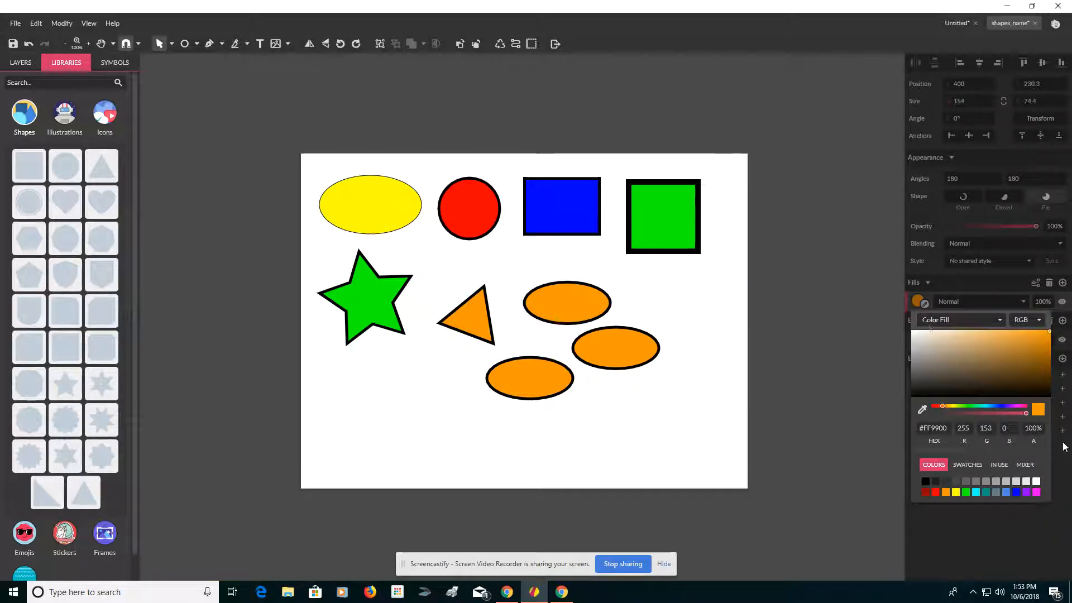
pyautogui.click(1036, 492)
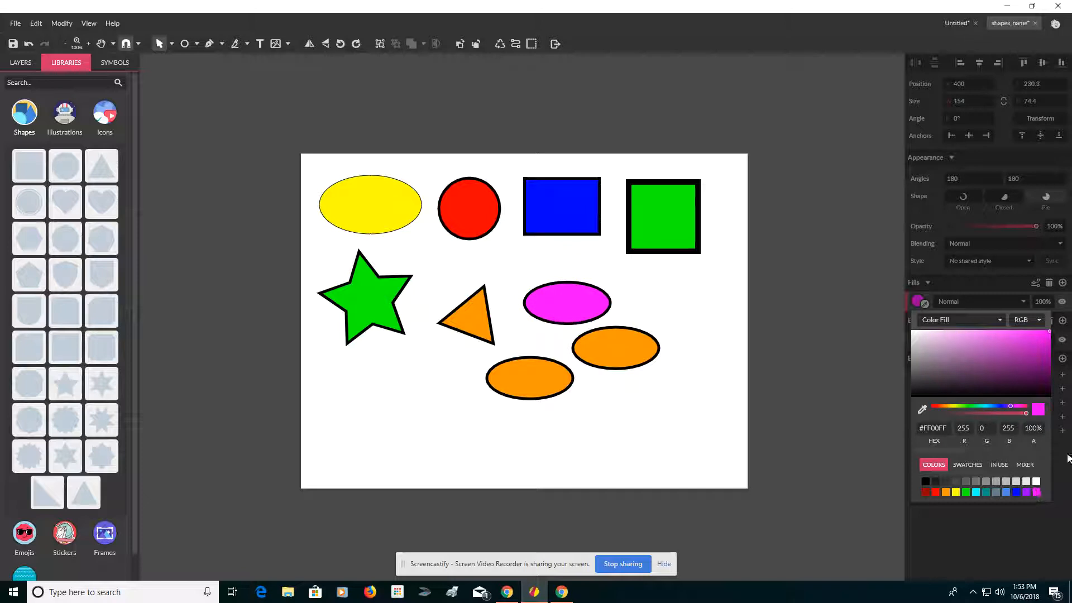
pyautogui.click(1067, 526)
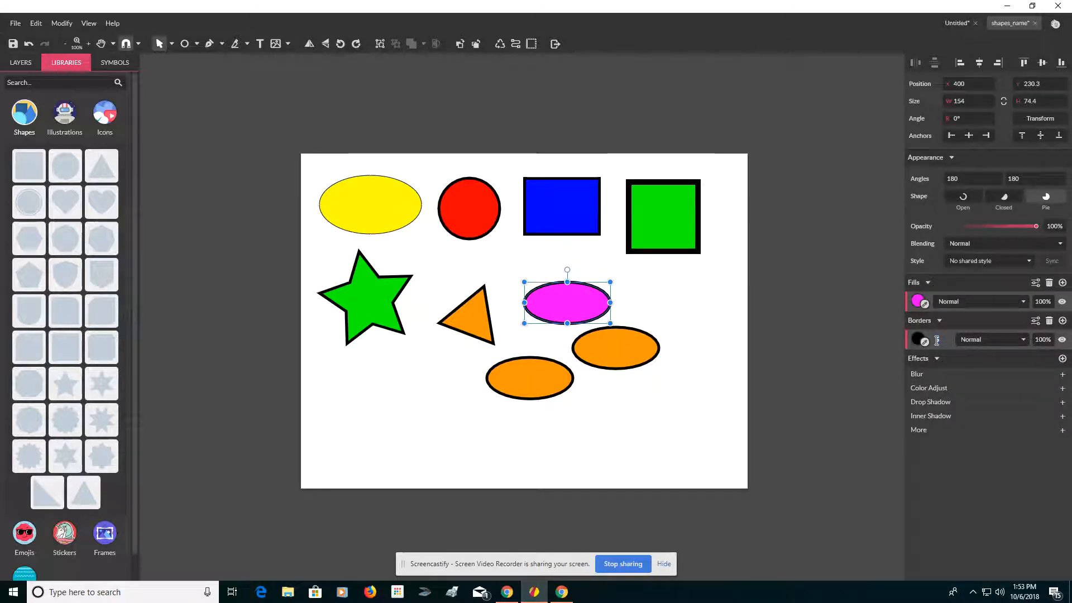
pyautogui.press('Return')
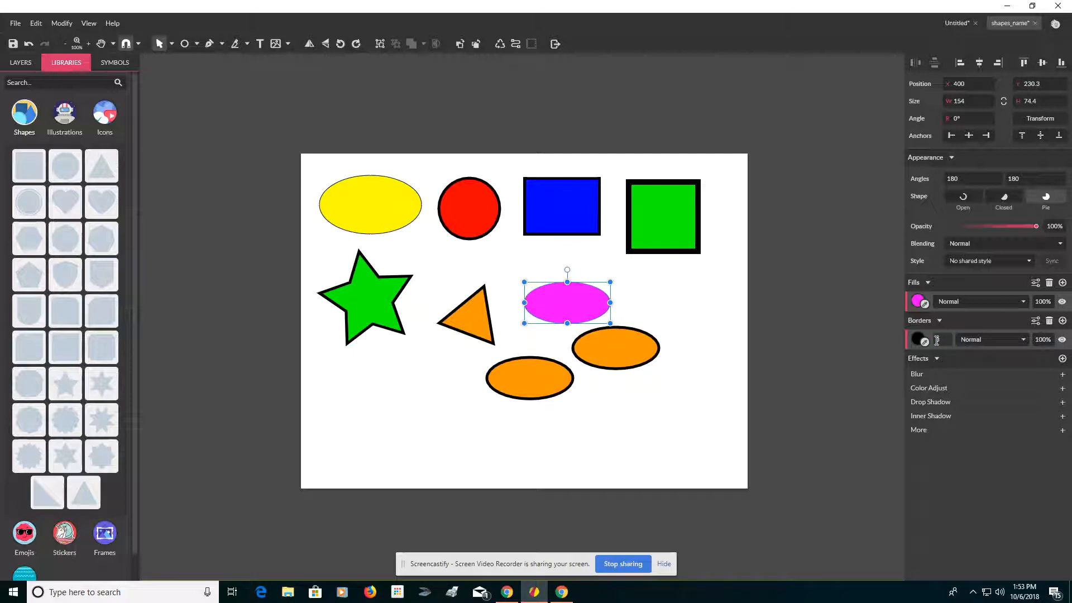
pyautogui.click(715, 457)
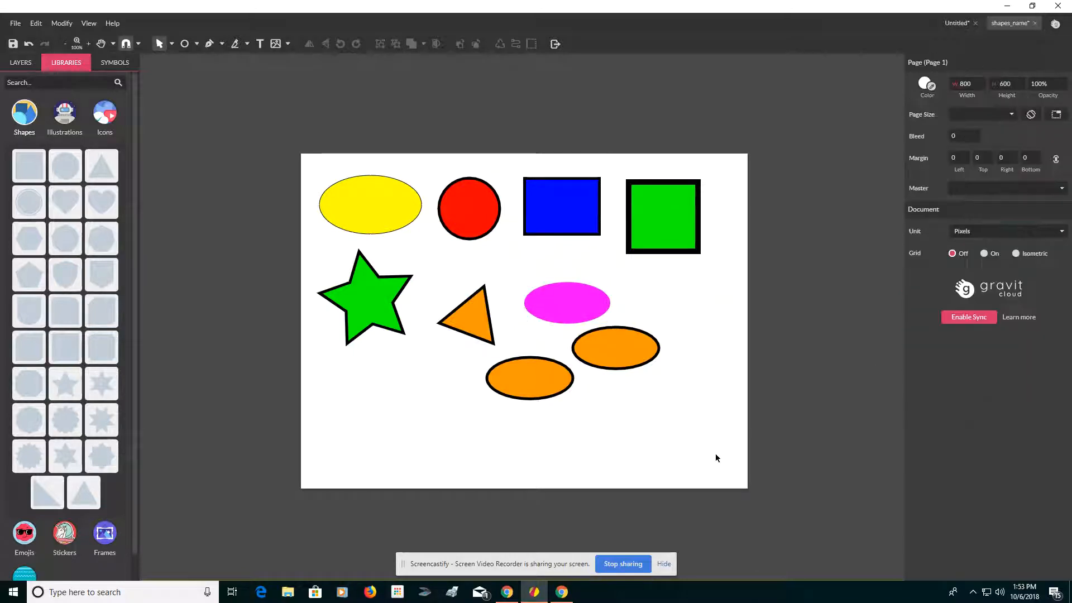
# - Fill the ellipse copy just below and right of the magenta ellipse with a linear gradient from magenta (#FF00FF) to white (#FFFFFF)
pyautogui.click(638, 339)
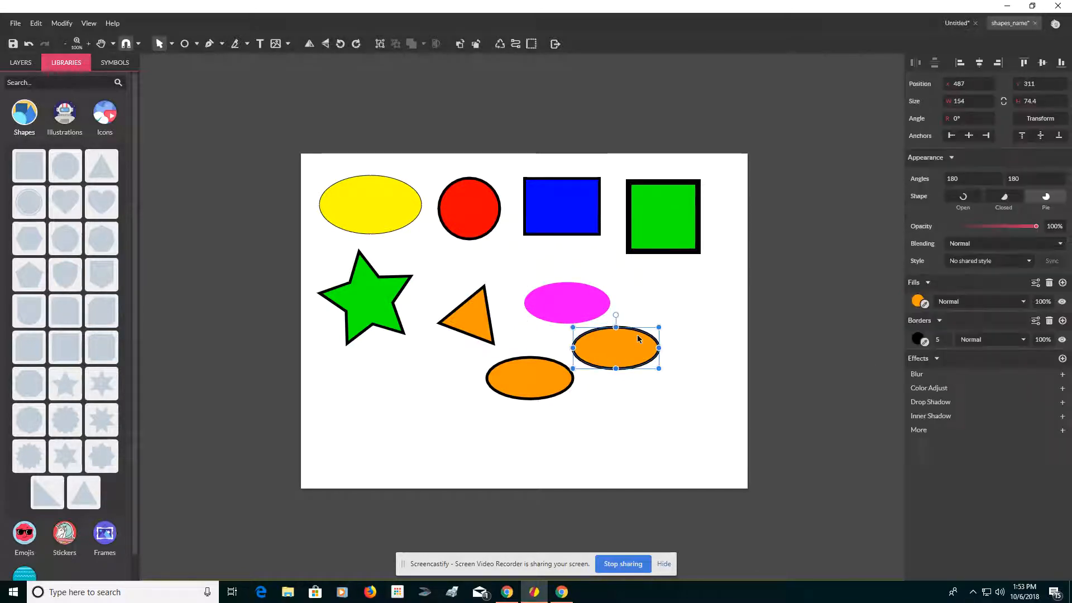
pyautogui.click(916, 303)
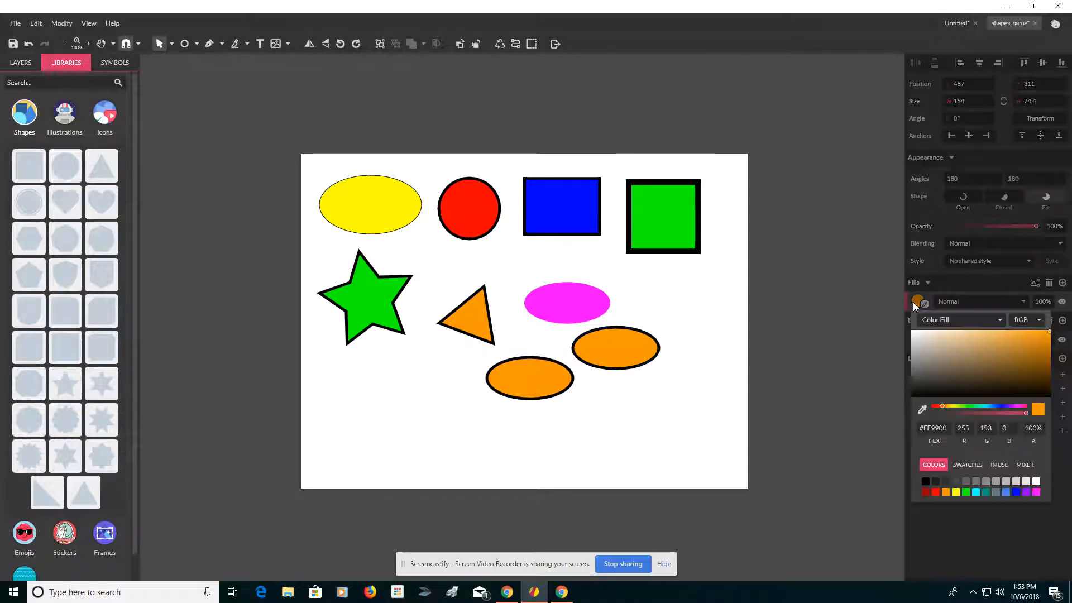
pyautogui.click(1036, 492)
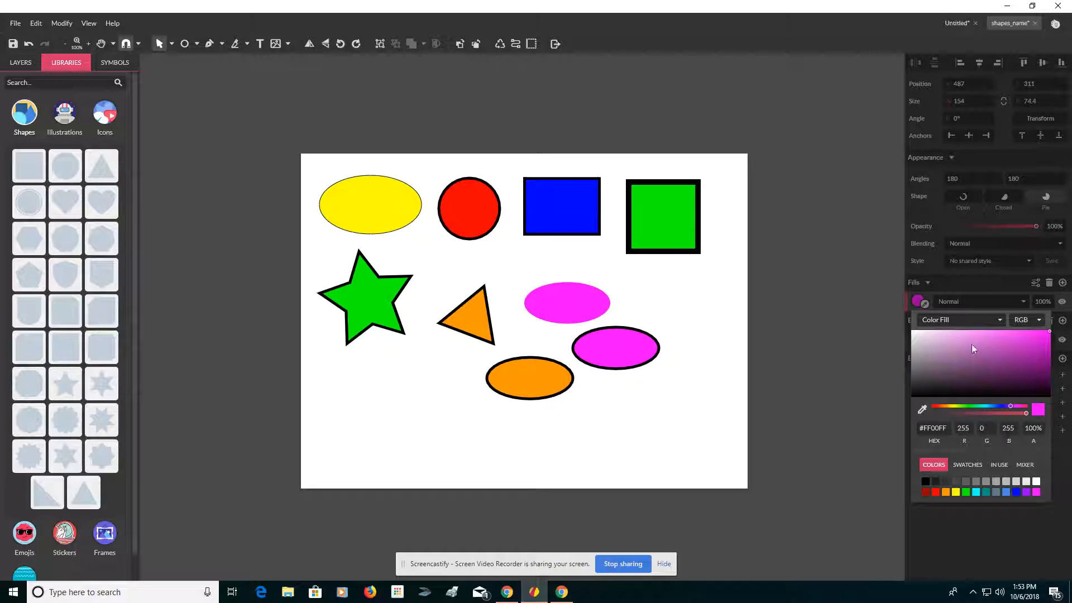
pyautogui.click(967, 322)
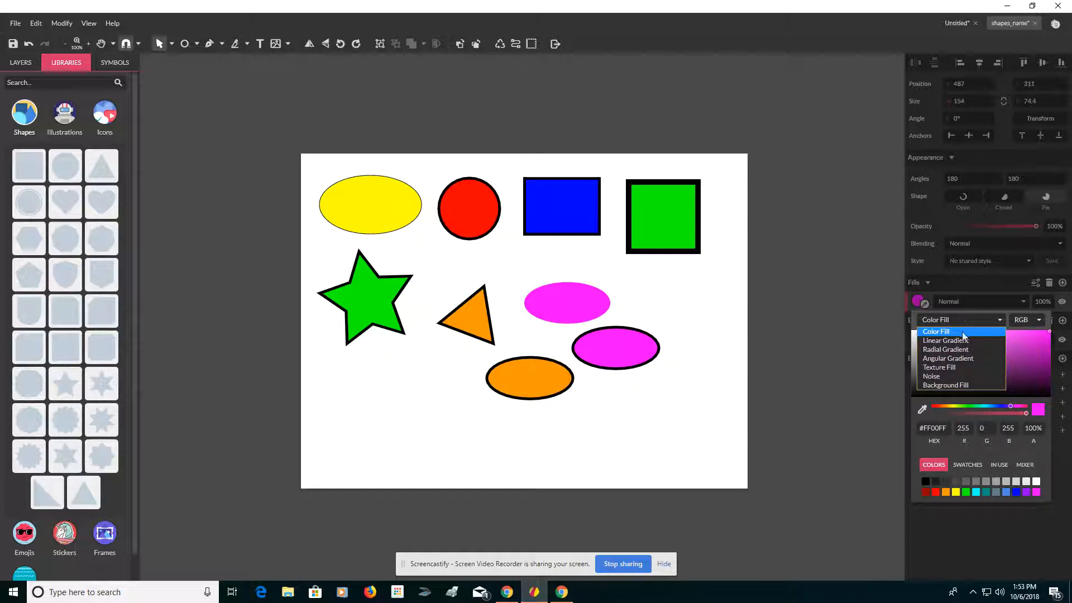
pyautogui.click(962, 340)
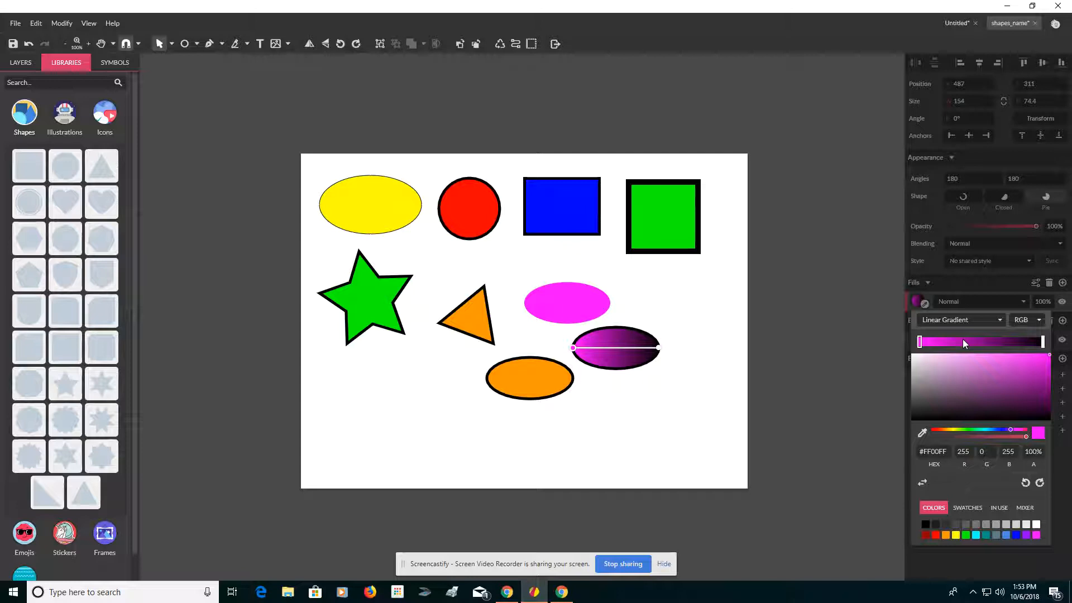
pyautogui.click(1042, 343)
pyautogui.click(1037, 524)
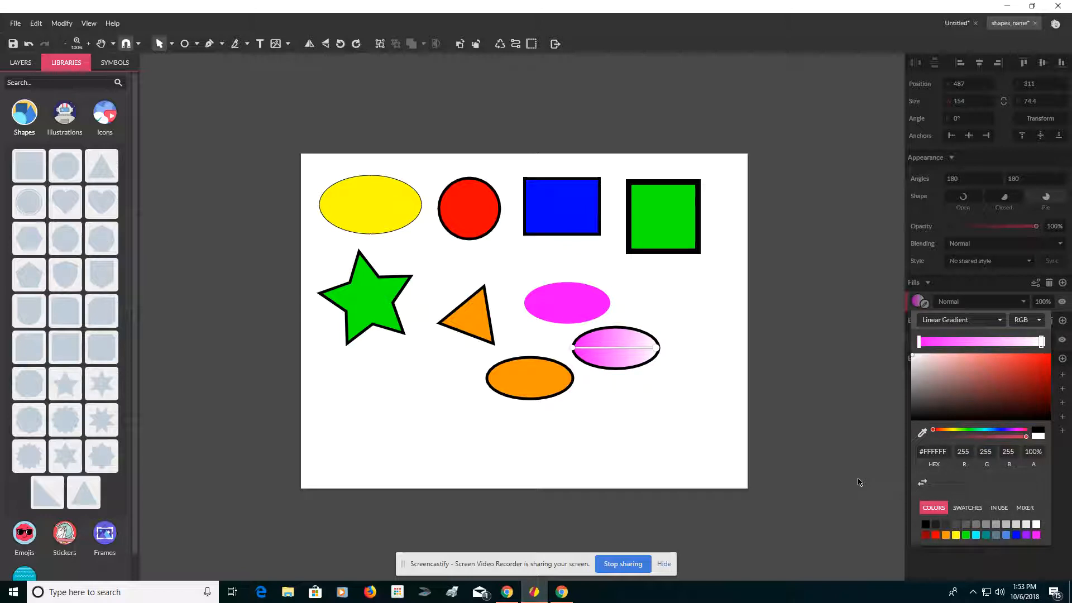
# - Fill the remaining orange ellipse with a radial gradient from blue (#0000FF) at its center to white (#FFFFFF) at its edge
pyautogui.click(530, 381)
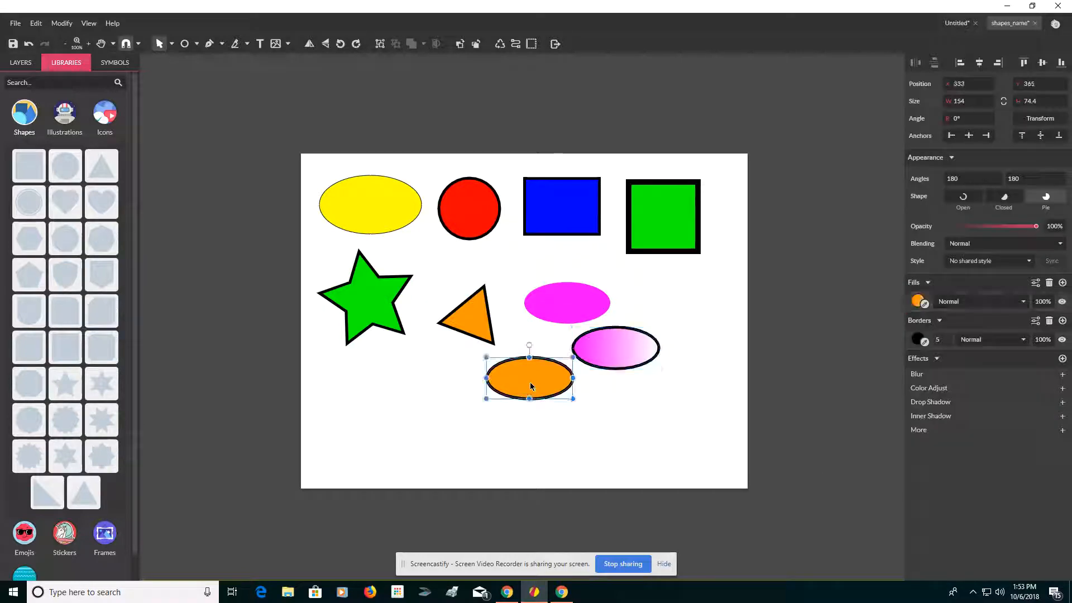
pyautogui.click(917, 301)
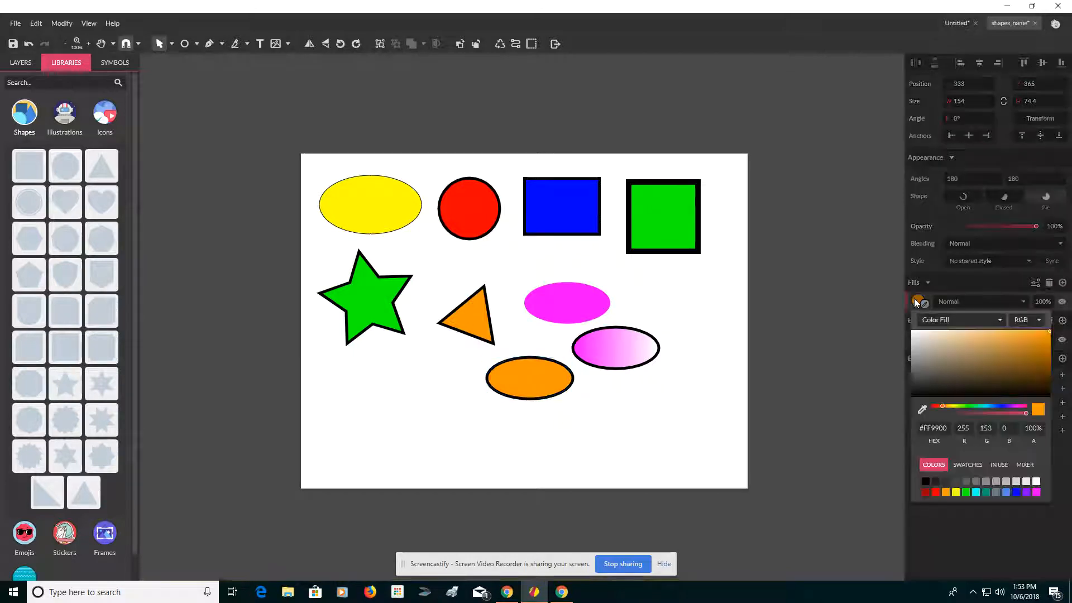
pyautogui.click(1015, 492)
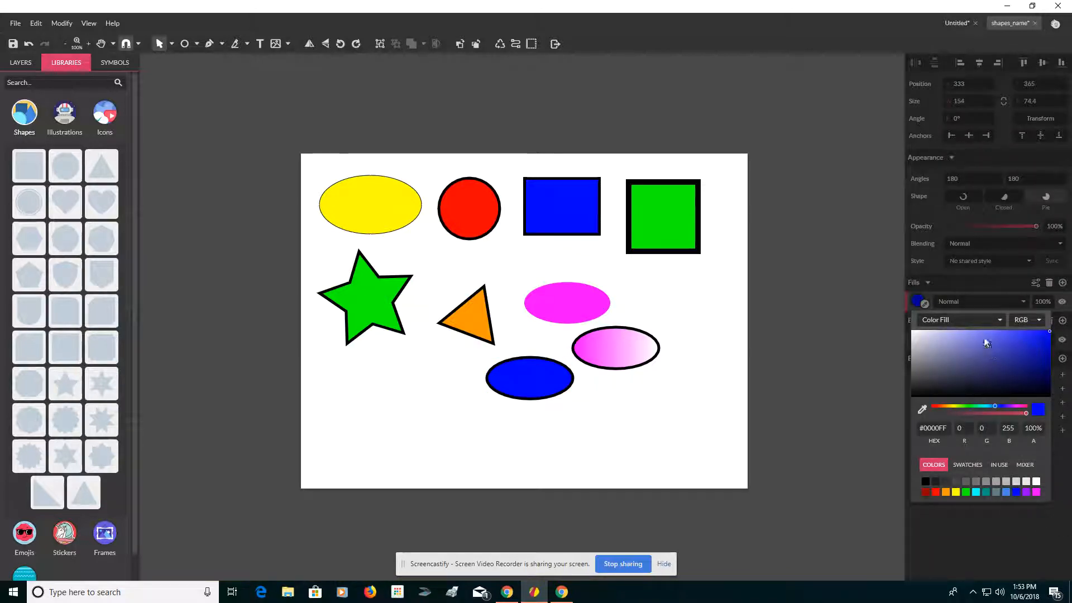
pyautogui.click(975, 316)
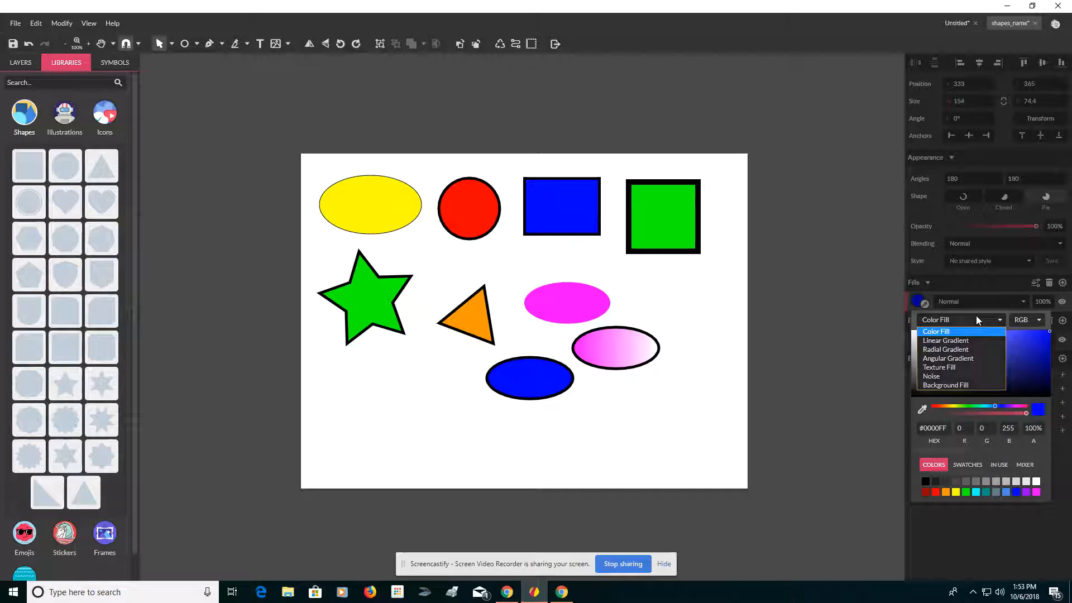
pyautogui.click(967, 350)
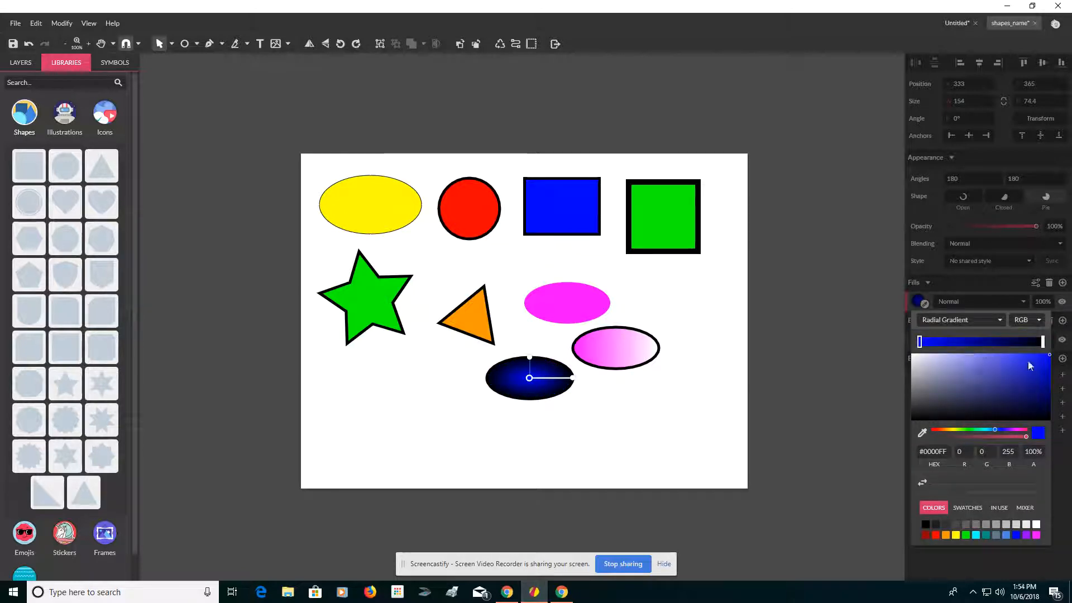
pyautogui.click(1042, 342)
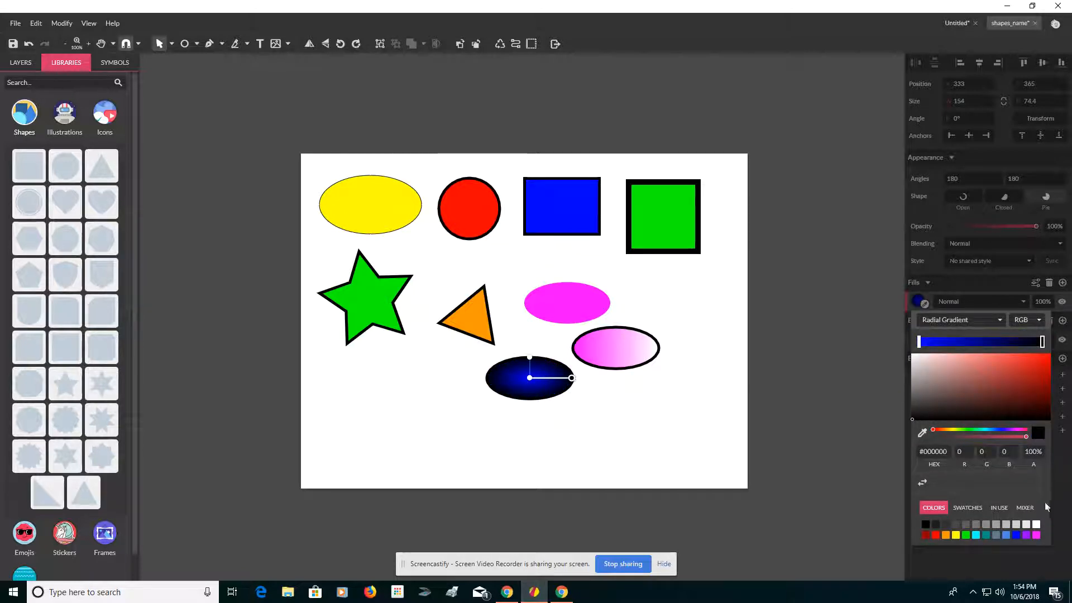
pyautogui.click(1036, 525)
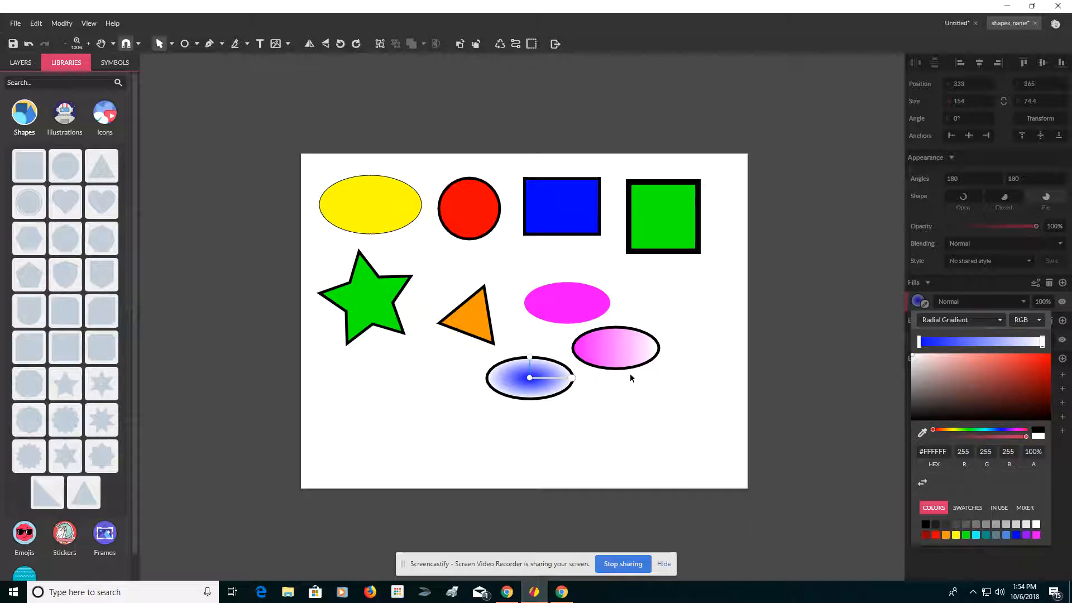
# - Move the magenta ellipse to about X 380, Y 192, the linear-gradient ellipse to X 557, Y 267 and the radial-gradient ellipse to X 390, Y 312
pyautogui.moveTo(561, 303); pyautogui.dragTo(550, 283)
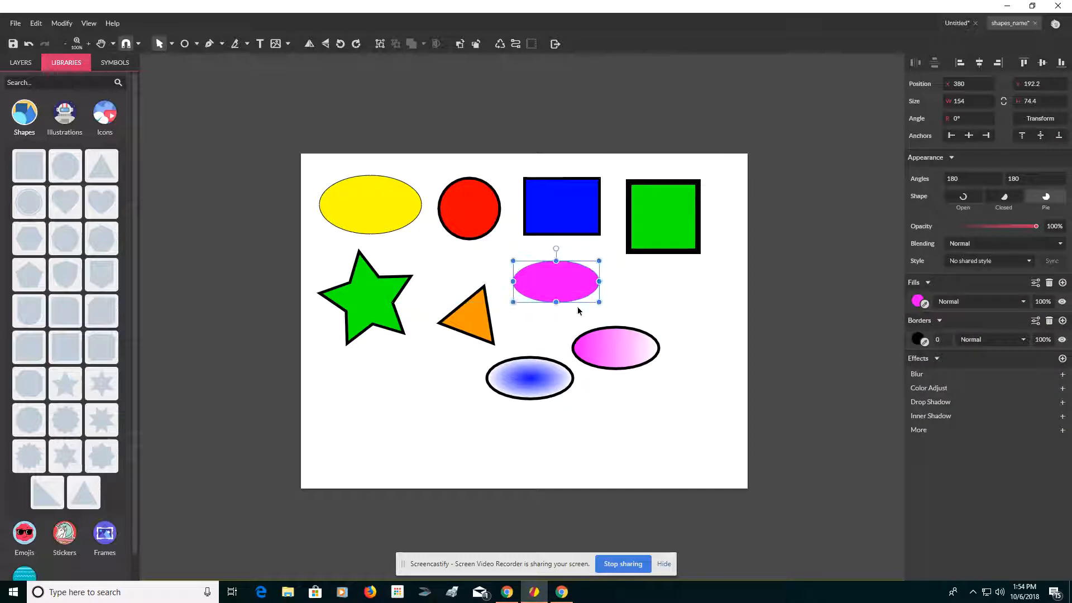
pyautogui.moveTo(626, 352); pyautogui.dragTo(668, 329)
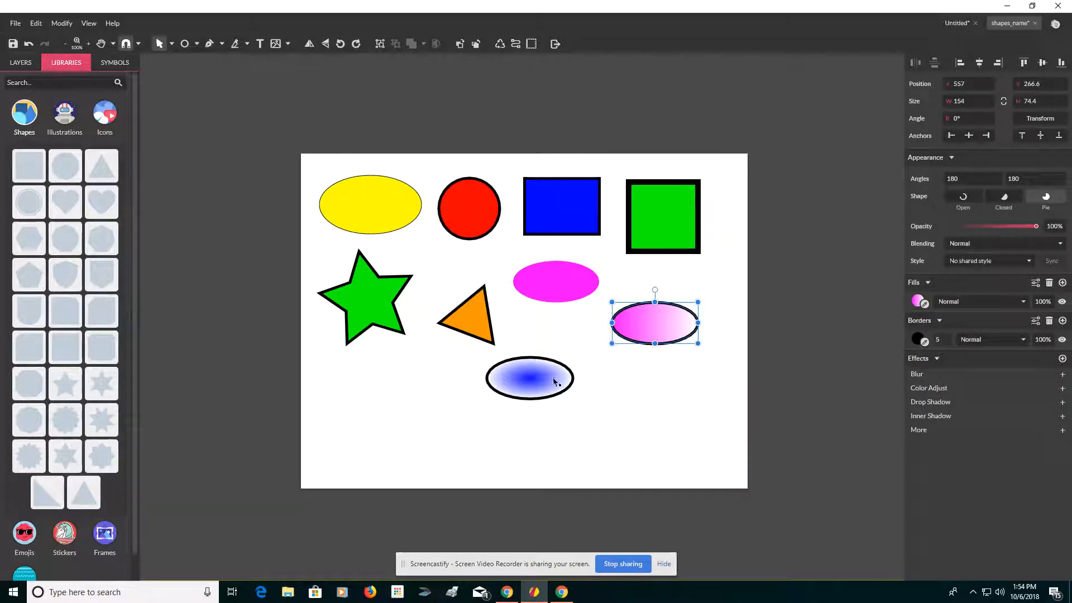
pyautogui.moveTo(554, 381); pyautogui.dragTo(582, 351)
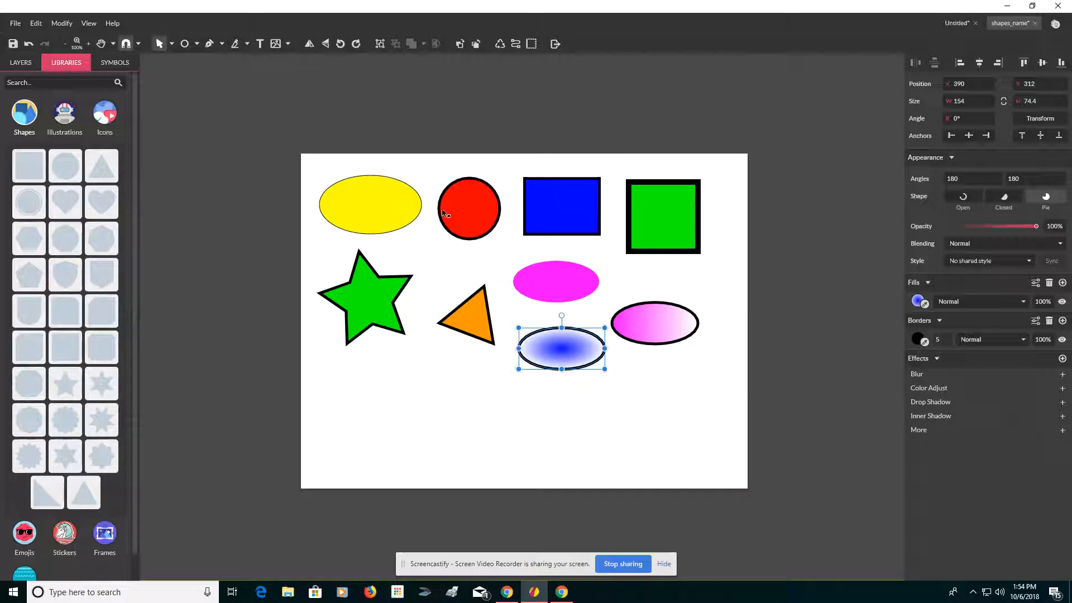
# - Draw a horizontal line about 222 pixels long below the ellipses, starting at about X 427, Y 496
pyautogui.click(197, 46)
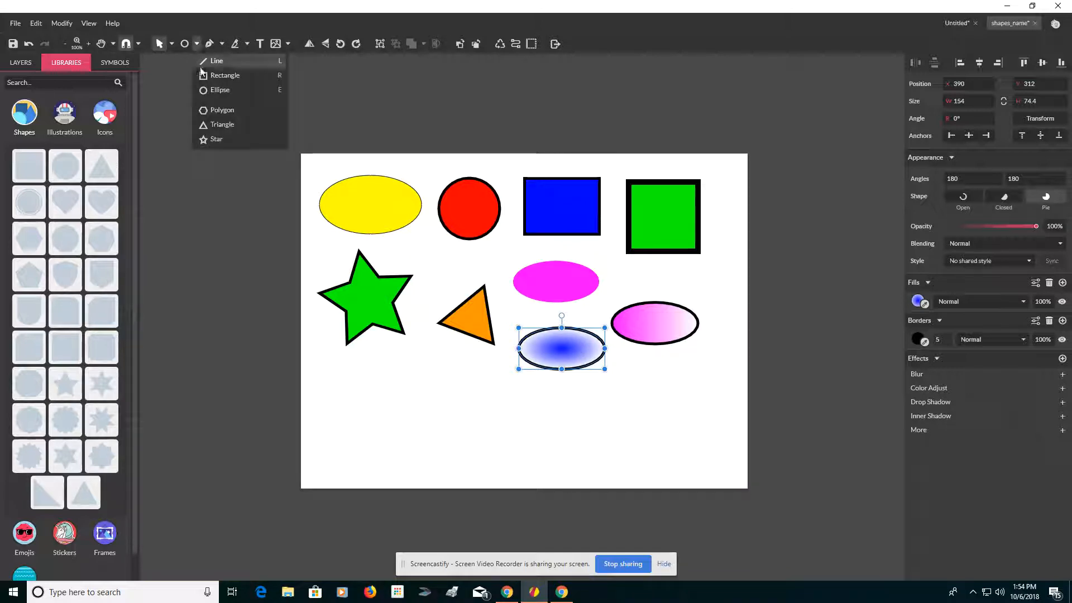
pyautogui.click(211, 61)
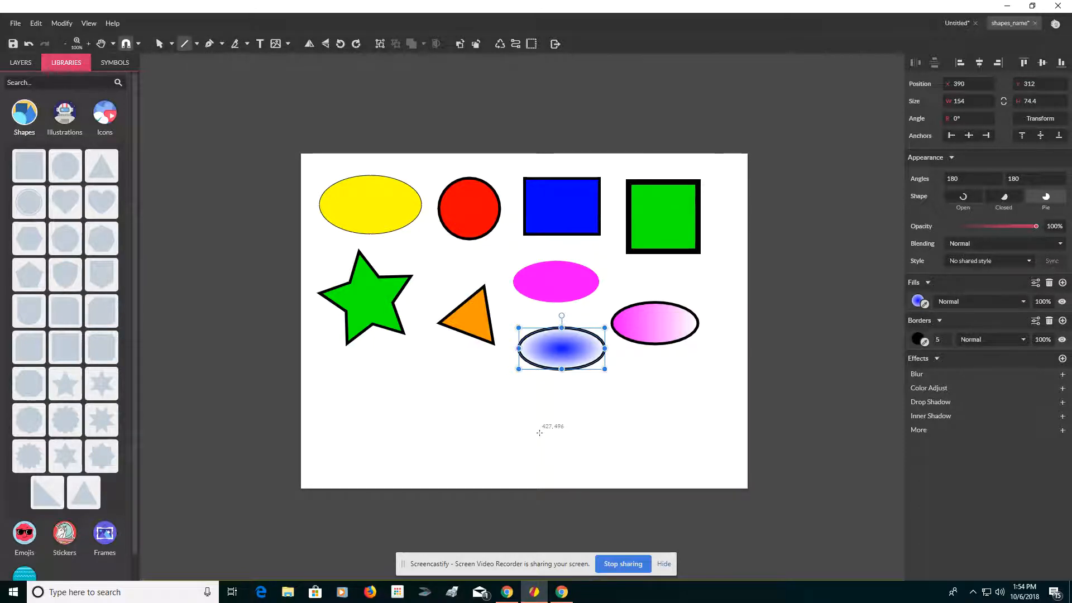
pyautogui.moveTo(538, 430); pyautogui.dragTo(663, 430)
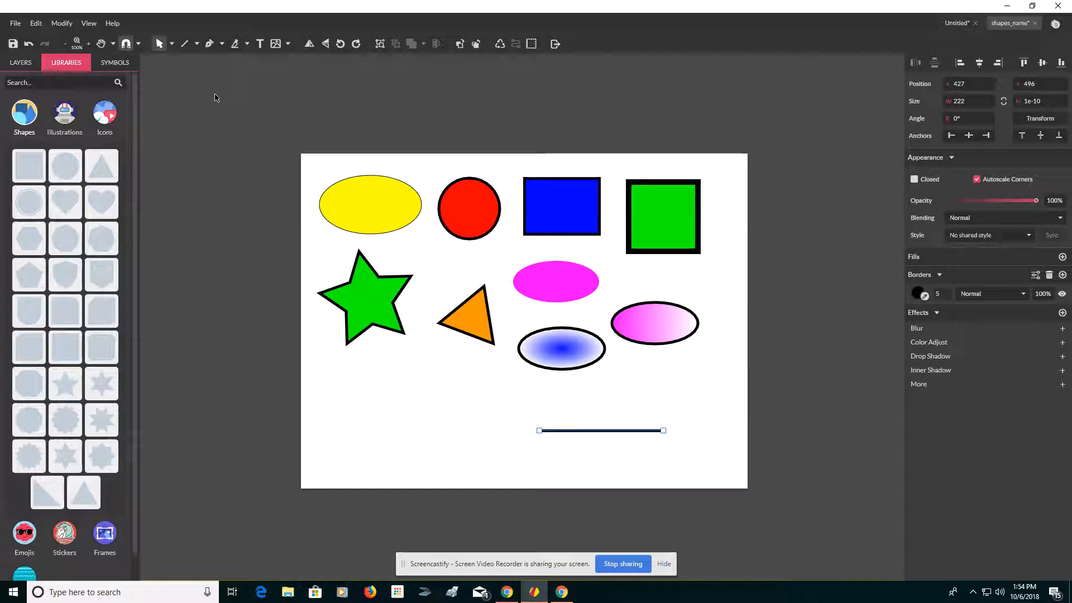
# - Draw an open zigzag of seven straight segments with the Pen tool below the star and triangle, about 278 by 144 pixels
pyautogui.click(209, 45)
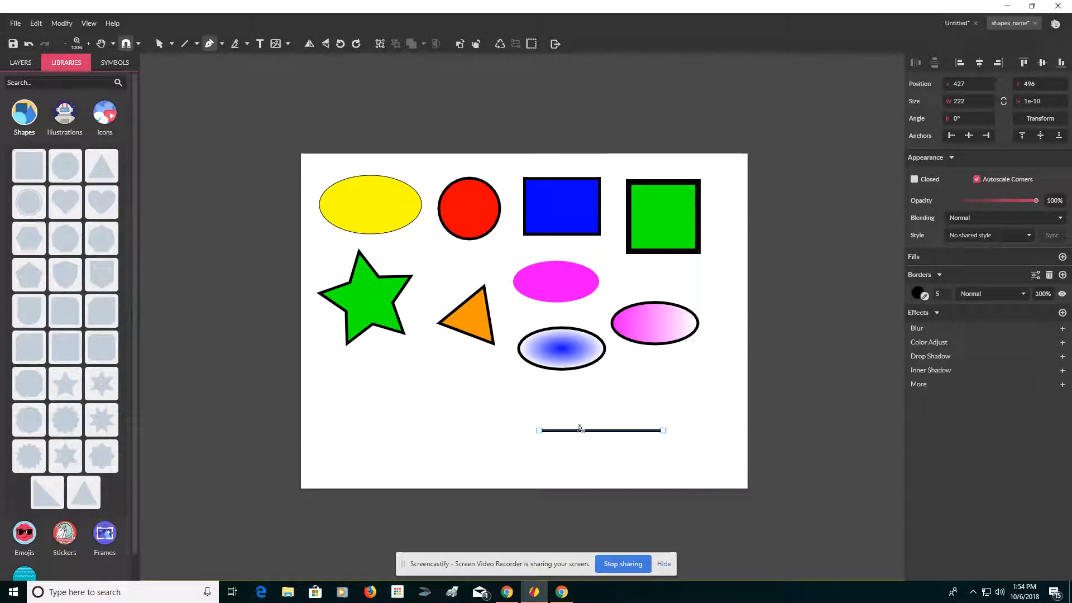
pyautogui.click(328, 440)
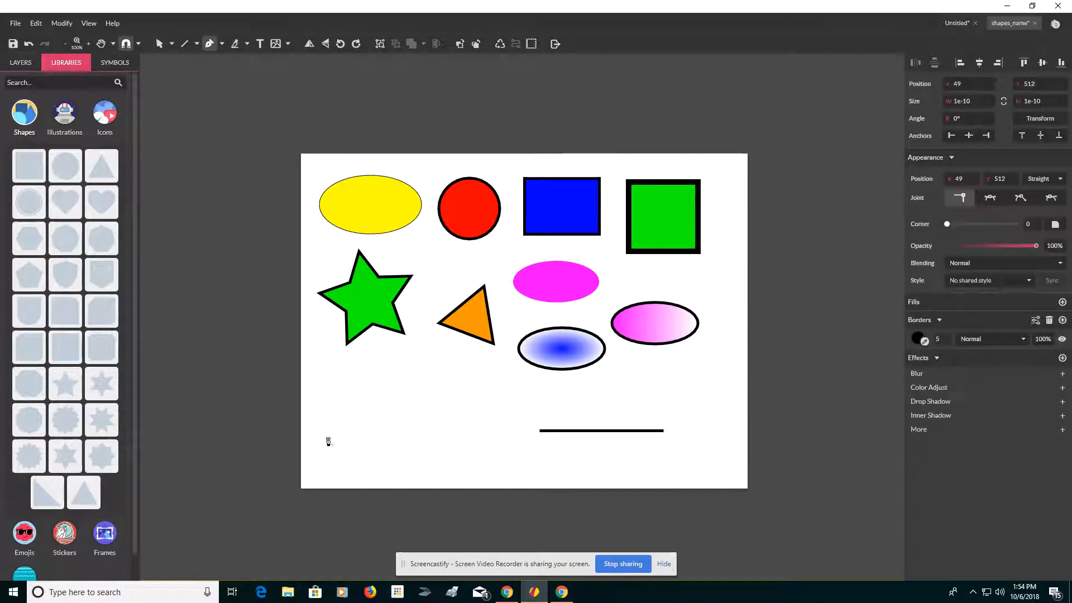
pyautogui.click(362, 363)
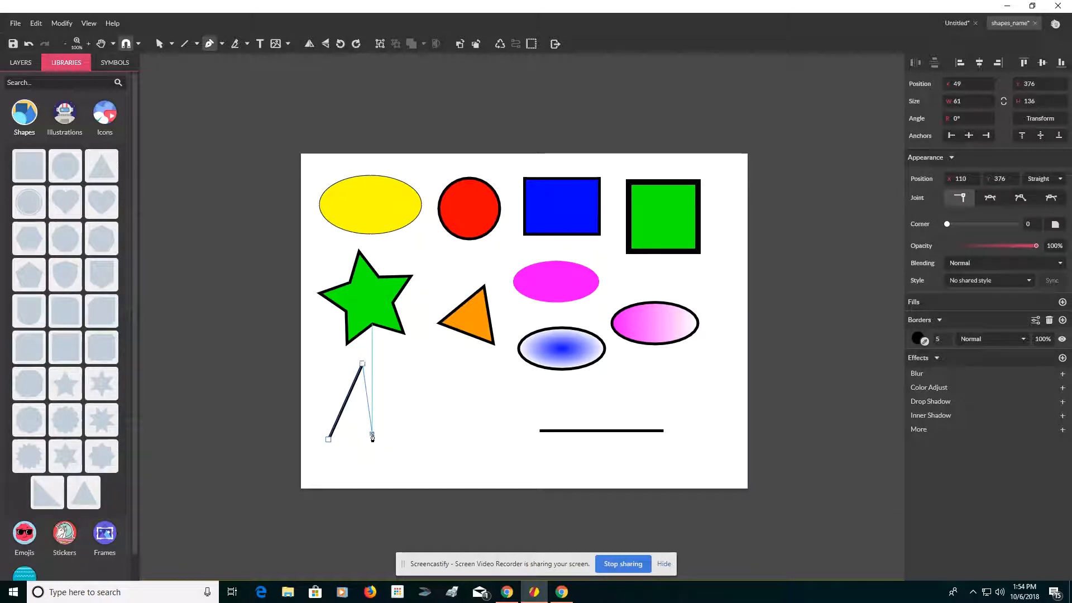
pyautogui.click(372, 433)
pyautogui.click(392, 359)
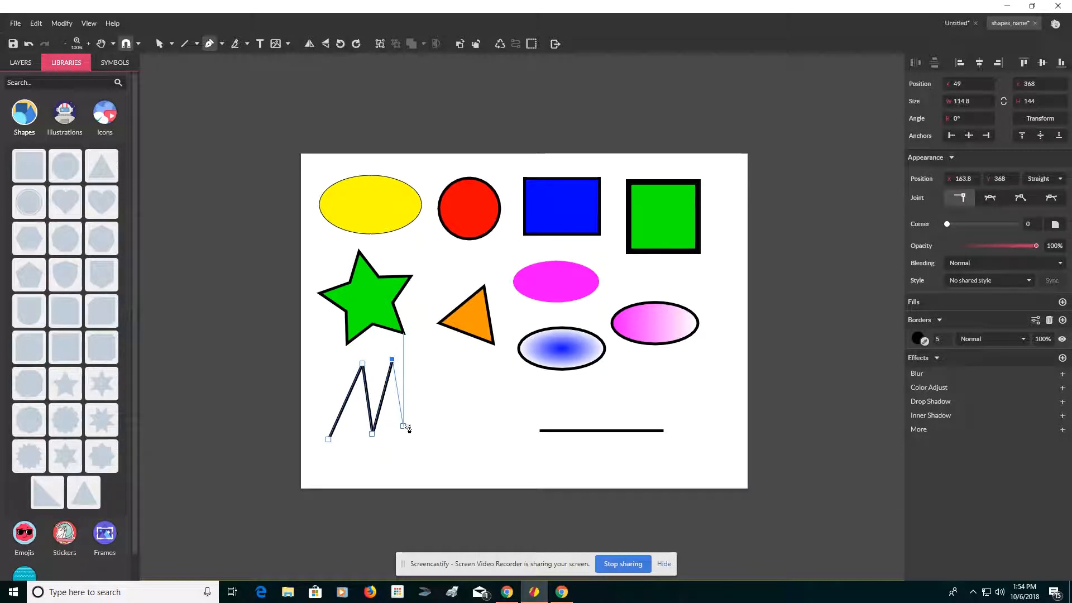
pyautogui.click(415, 430)
pyautogui.click(433, 359)
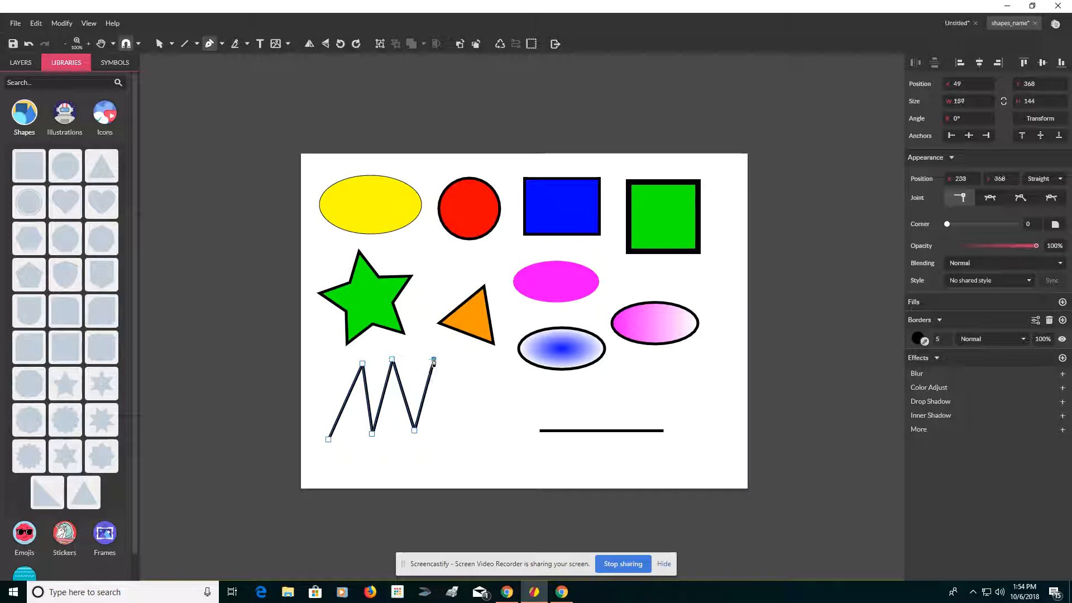
pyautogui.click(451, 433)
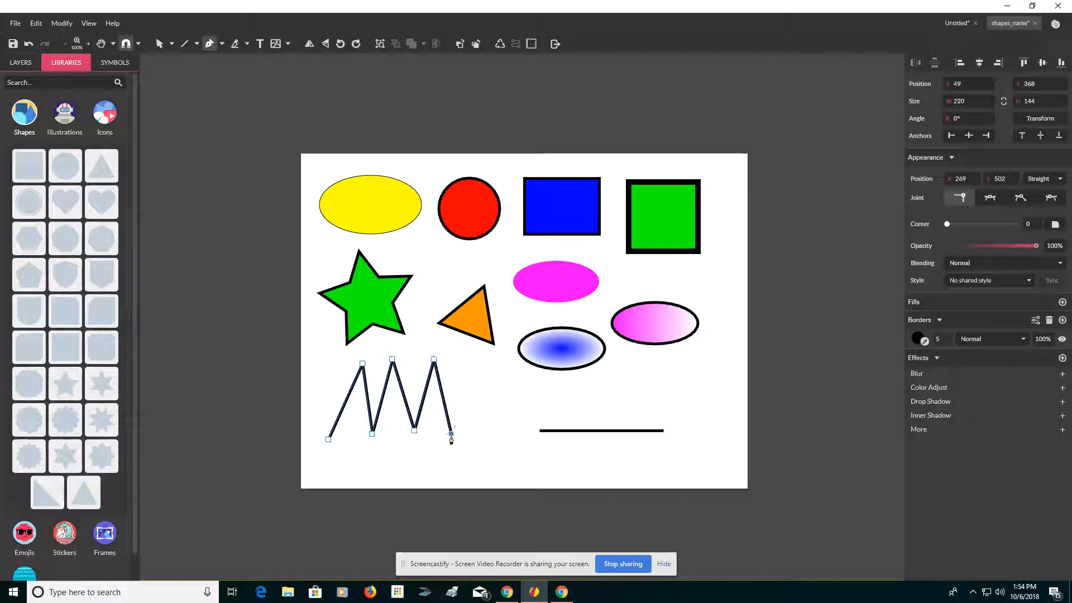
pyautogui.click(483, 364)
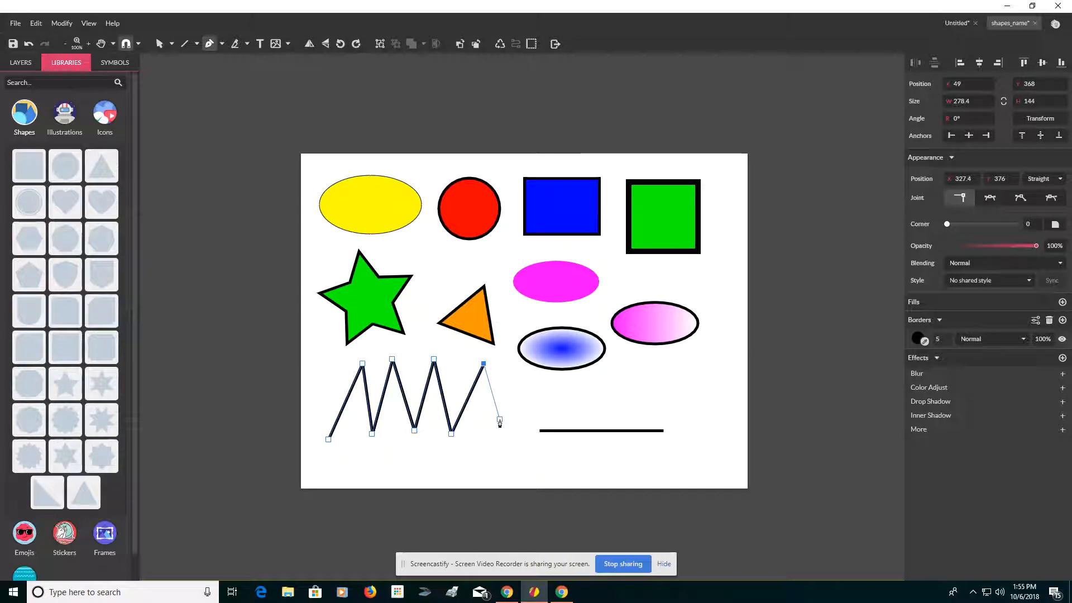
pyautogui.press('Escape')
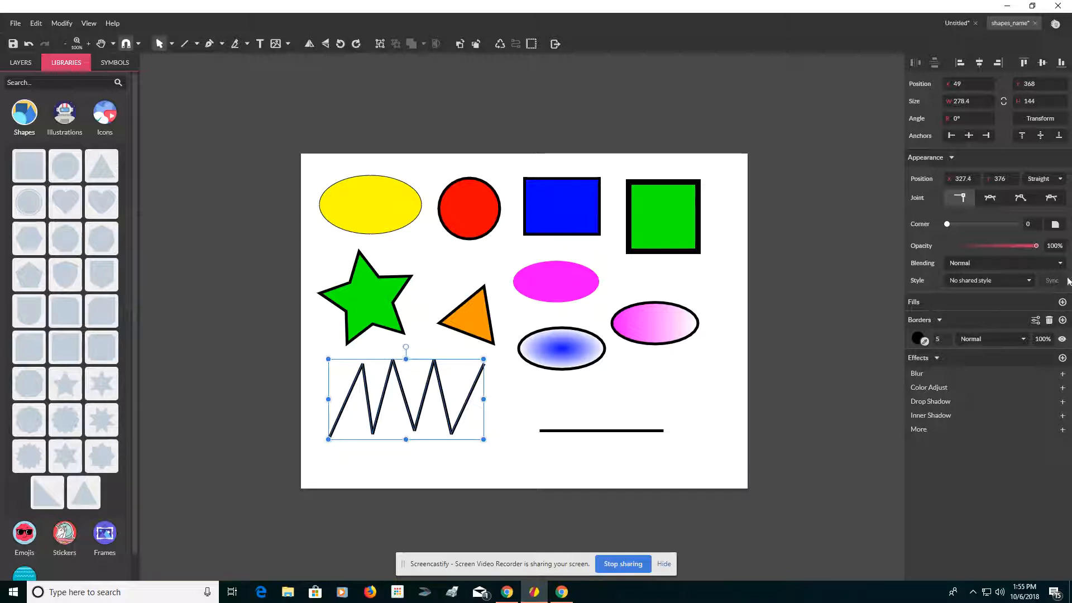
# - Add a fill to the zigzag path and set its color to white (#FFFFFF)
pyautogui.click(1062, 302)
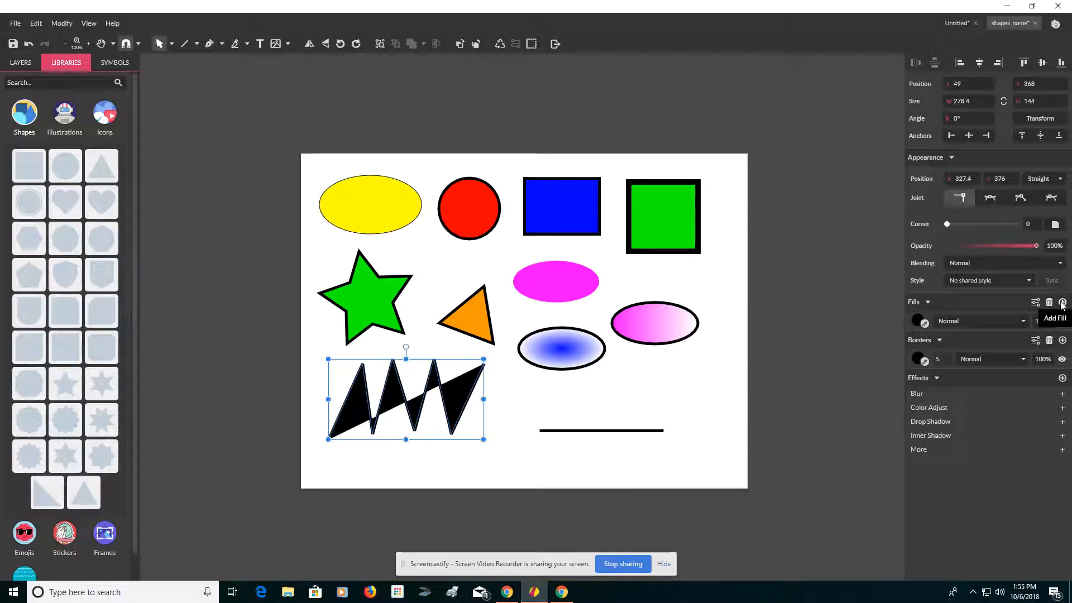
pyautogui.click(917, 322)
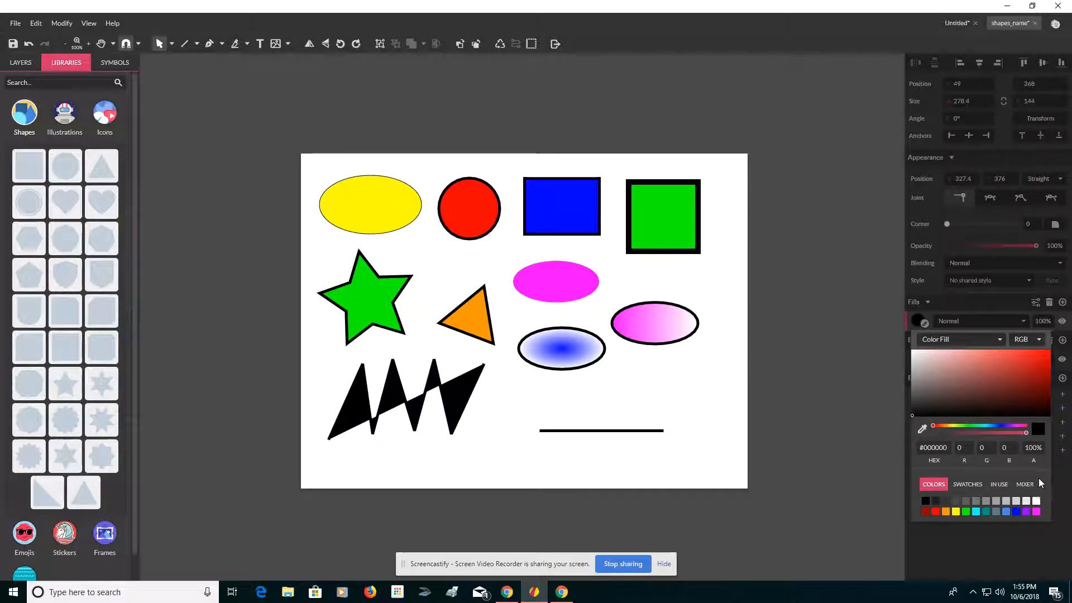
pyautogui.click(1036, 502)
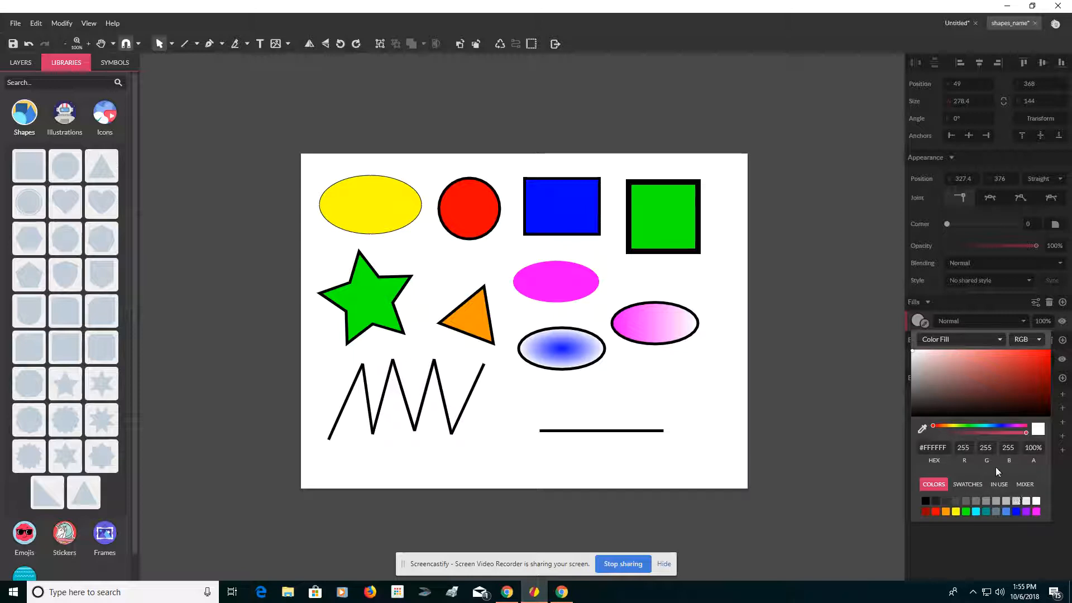
# - Make the zigzag's fill fully transparent (0%) by sampling the empty area outside the page with the eyedropper
pyautogui.click(924, 324)
pyautogui.click(924, 325)
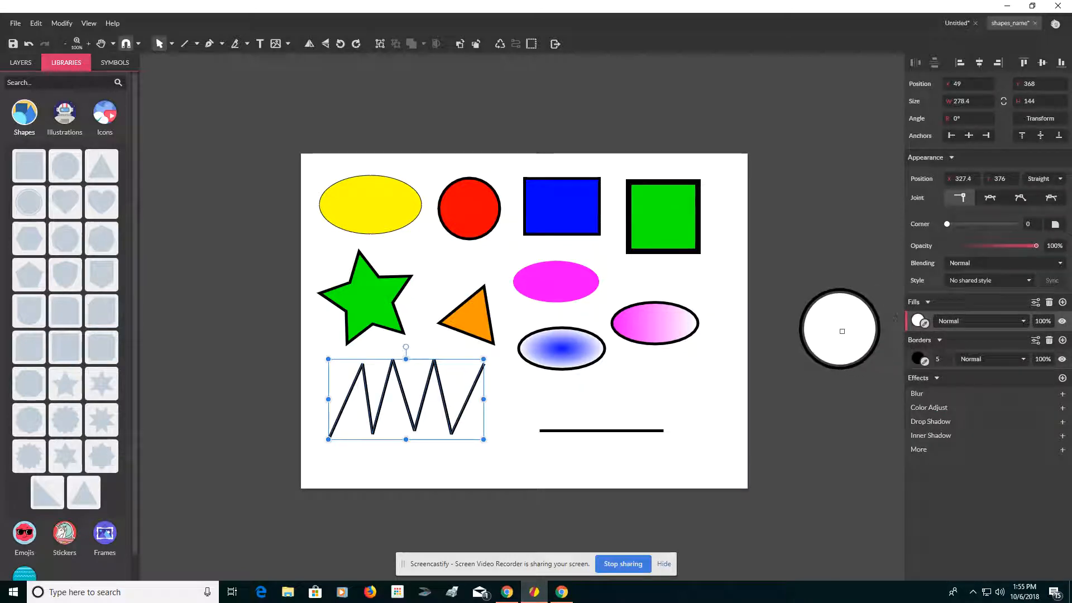
pyautogui.click(826, 333)
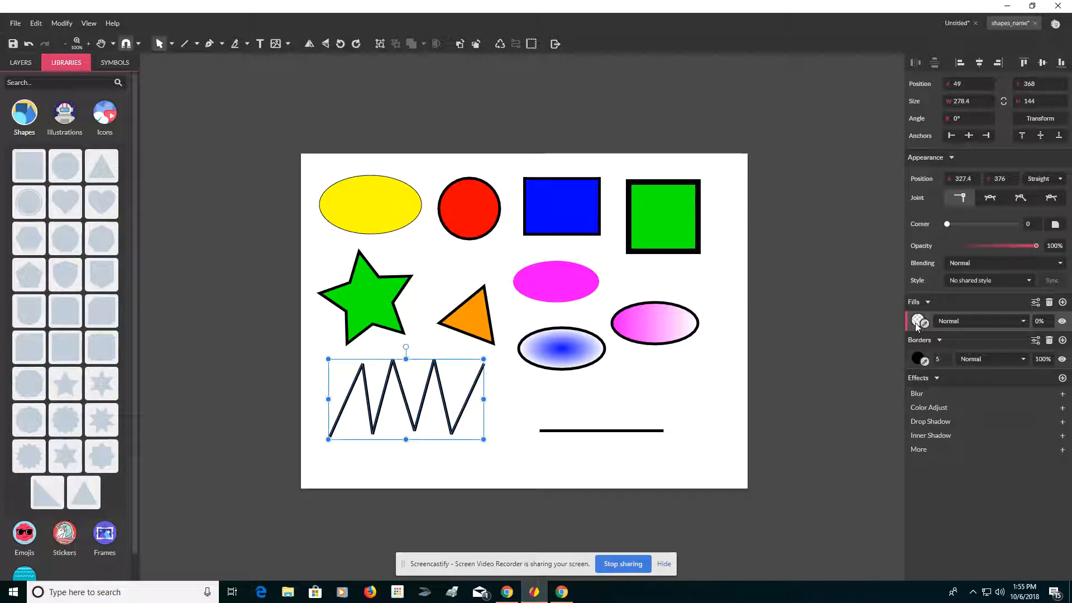
# - Set the page's background color to gray (#A2A2A2)
pyautogui.click(725, 274)
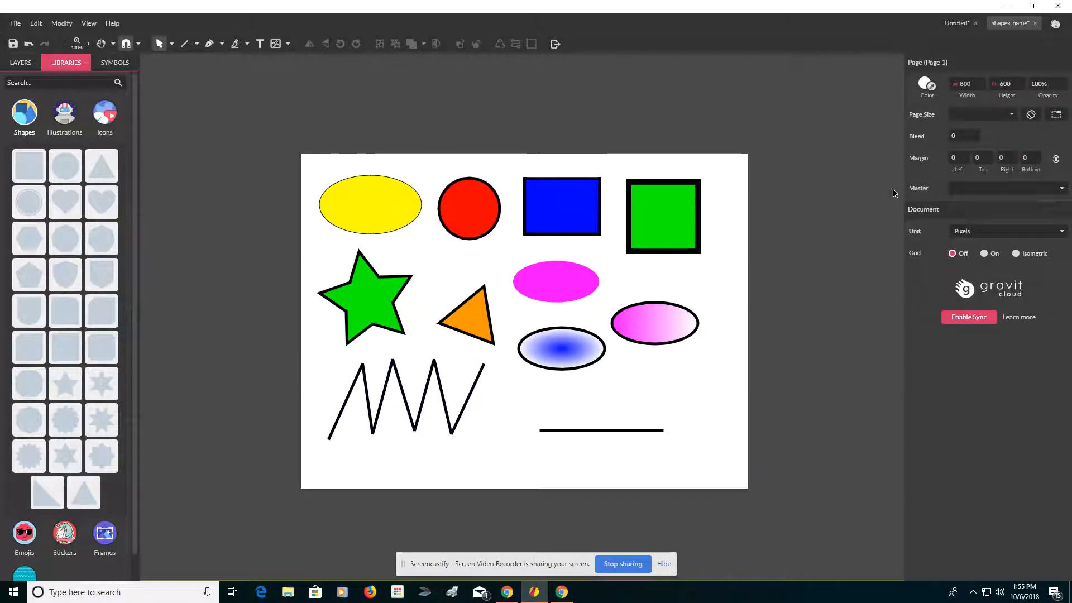
pyautogui.click(925, 86)
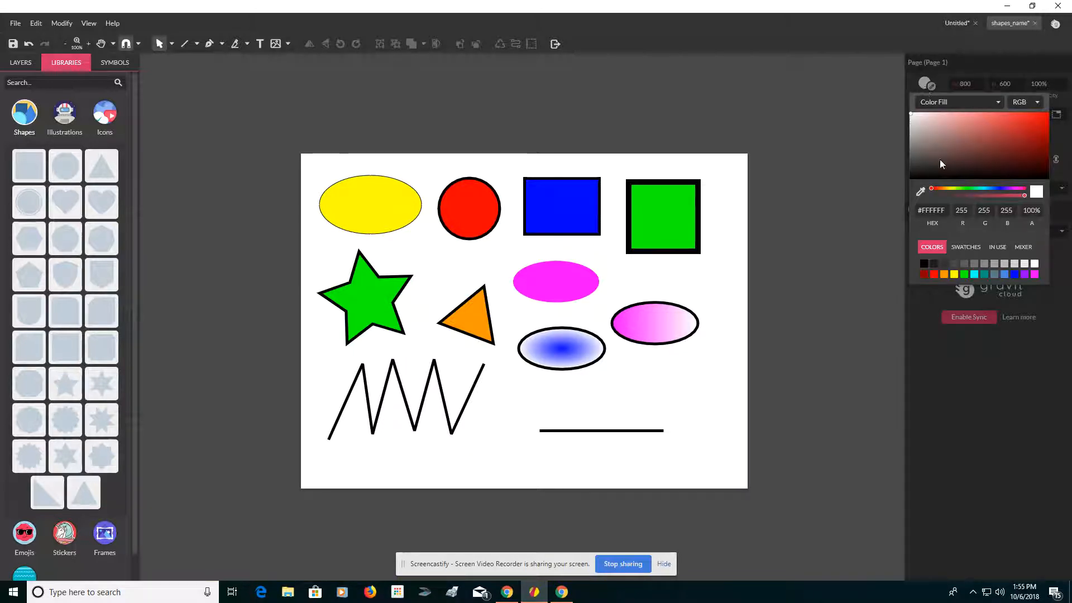
pyautogui.click(995, 263)
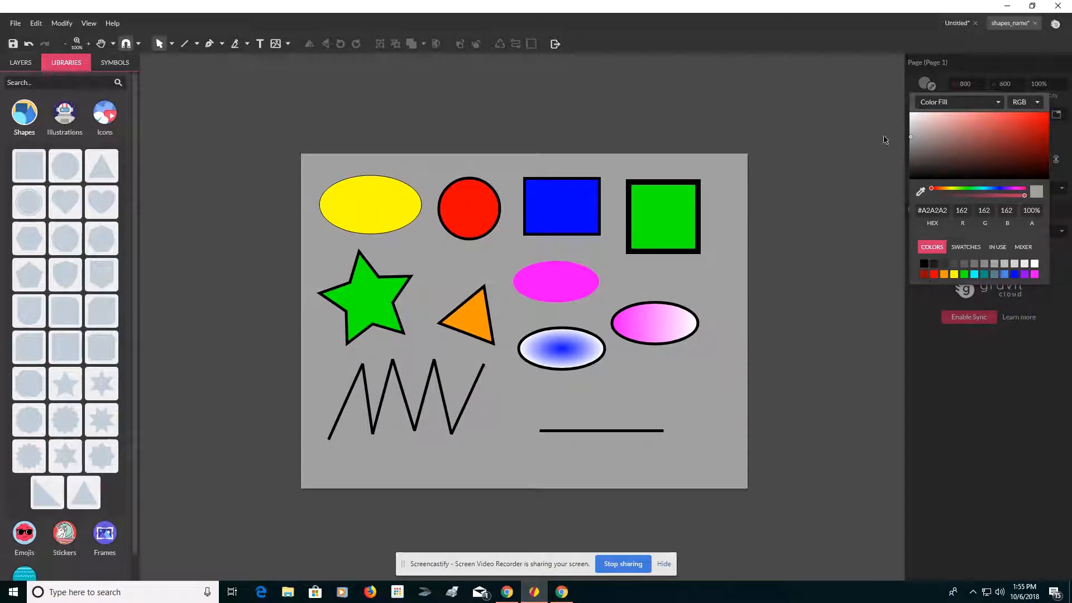
# - Fill the page background with a linear gradient, trying the radial type along the way, and run it from the page's top edge to its bottom edge
pyautogui.click(933, 105)
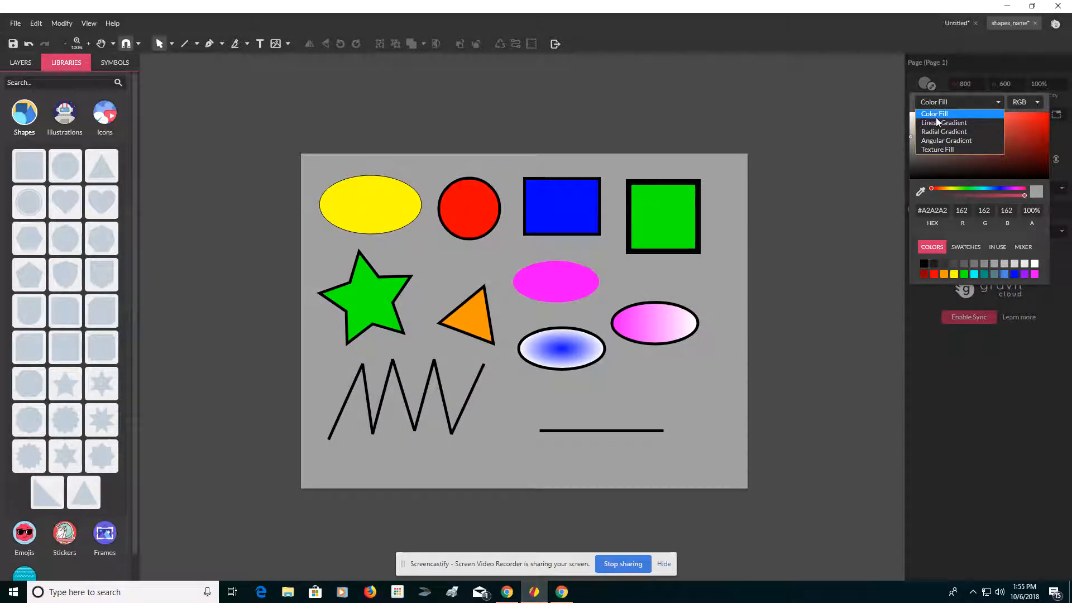
pyautogui.click(938, 122)
pyautogui.click(944, 101)
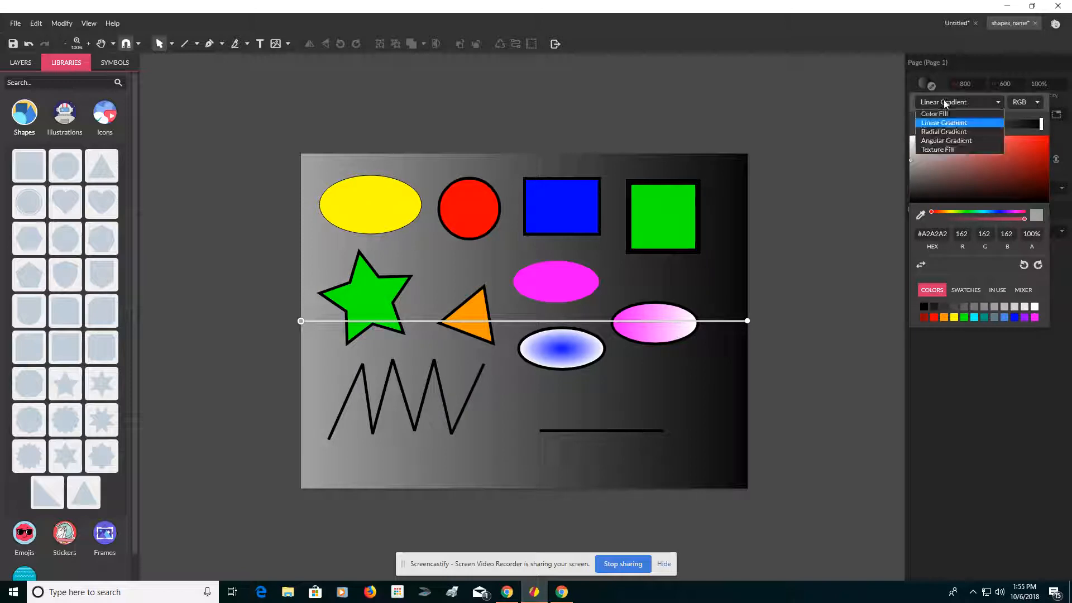
pyautogui.click(945, 131)
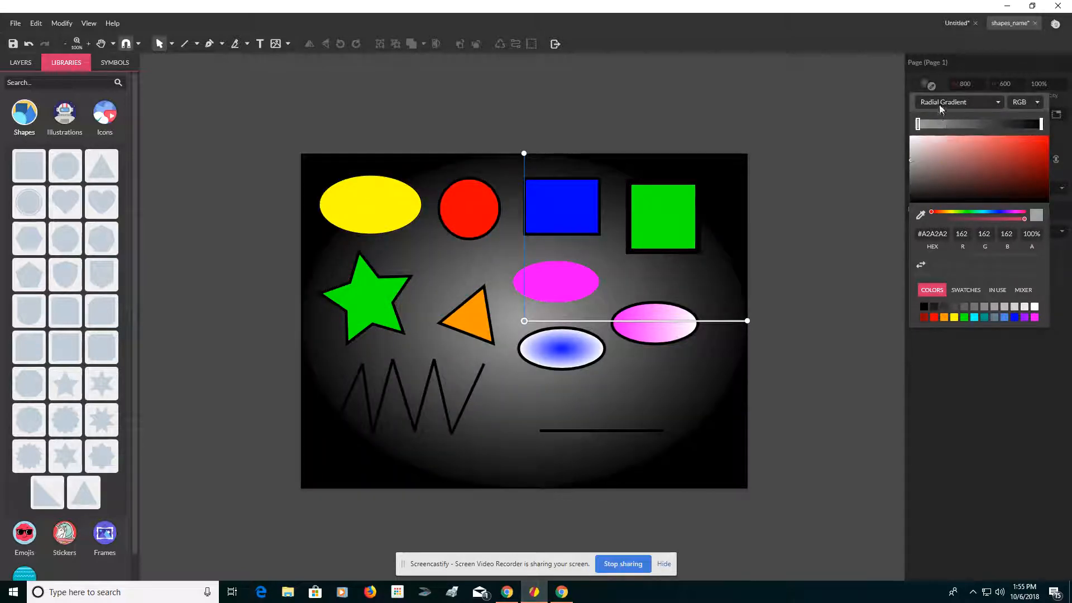
pyautogui.click(941, 105)
pyautogui.click(942, 119)
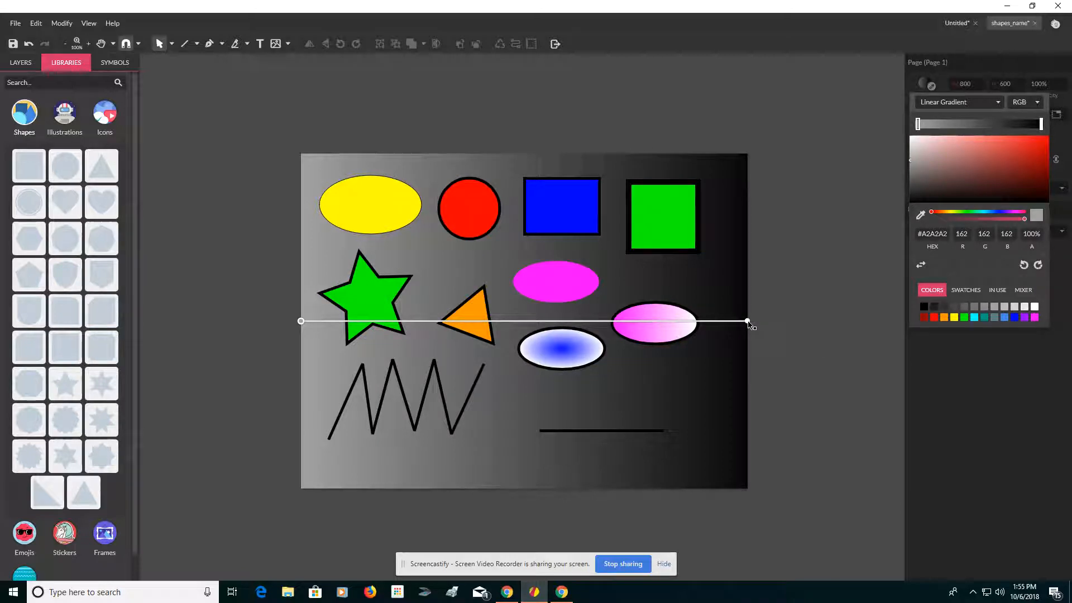
pyautogui.moveTo(747, 321); pyautogui.dragTo(498, 488)
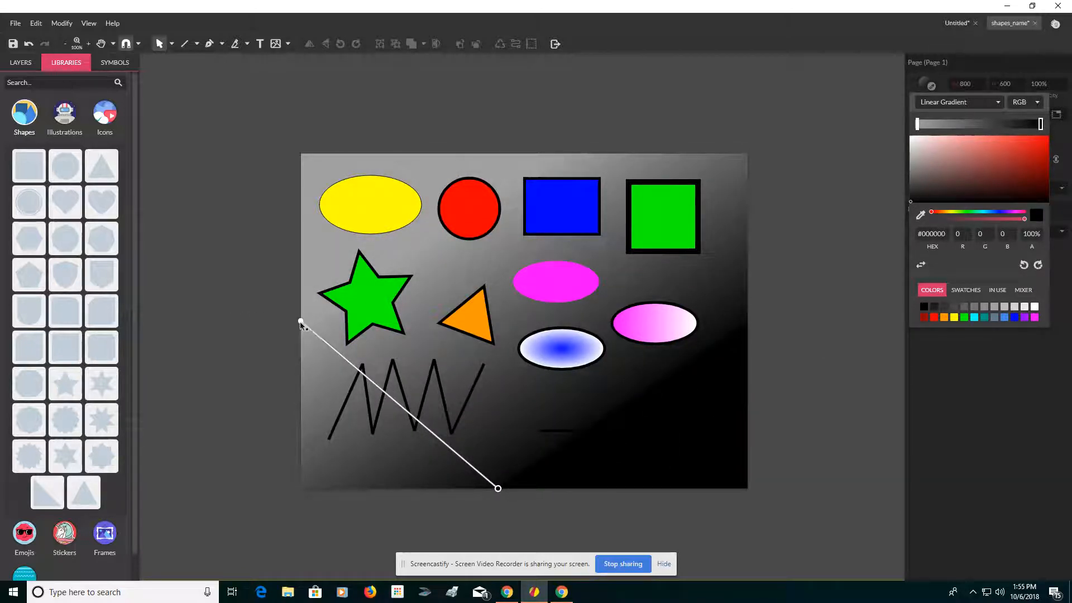
pyautogui.moveTo(301, 324); pyautogui.dragTo(505, 160)
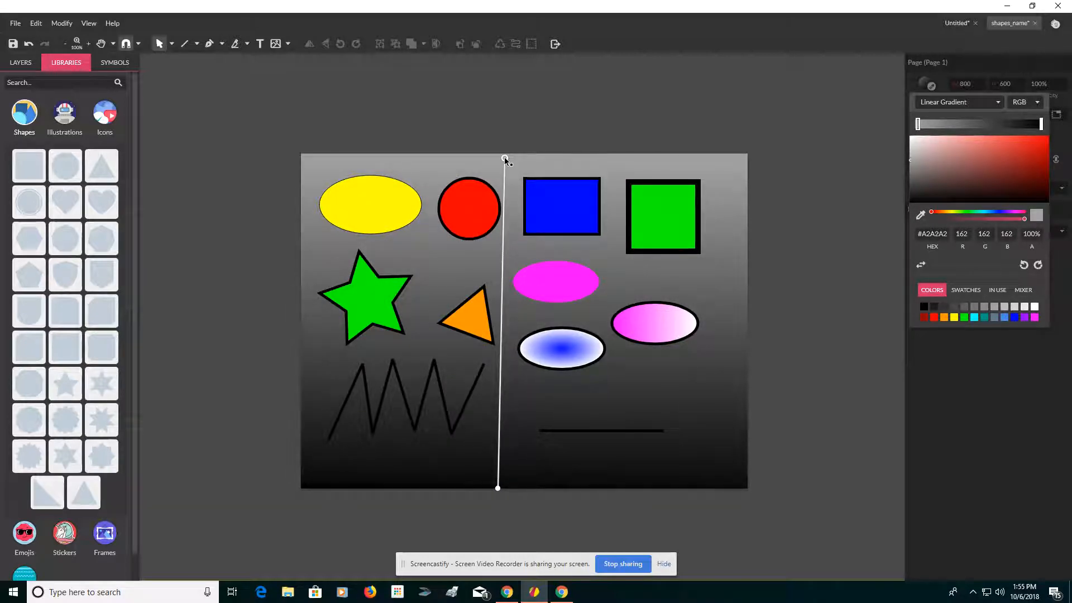
# - Set the end color of the page's gradient to blue (#4A86E8) and save the document
pyautogui.click(1042, 123)
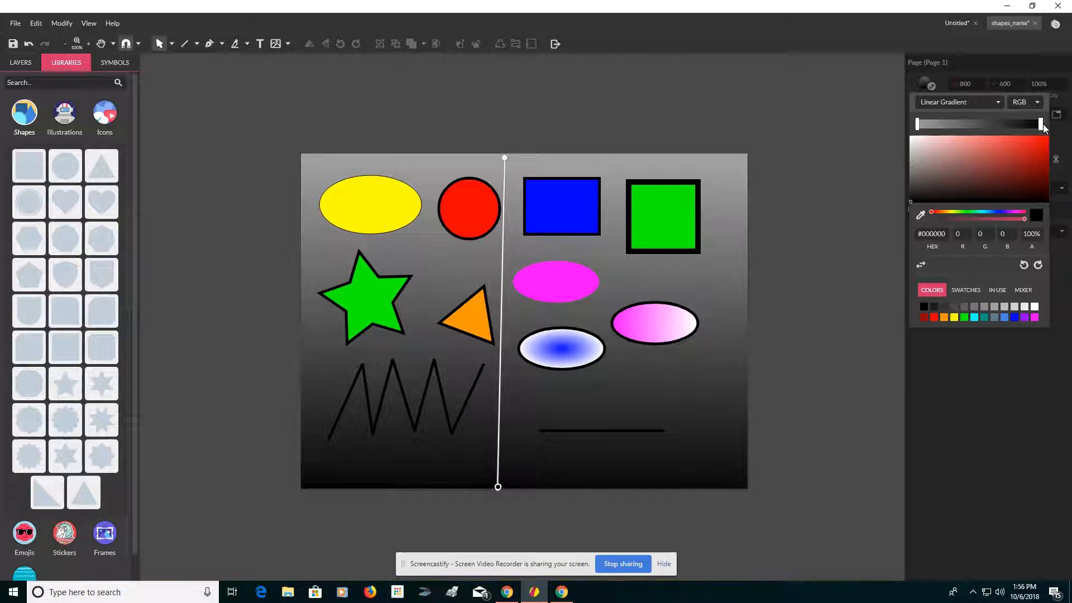
pyautogui.click(1005, 317)
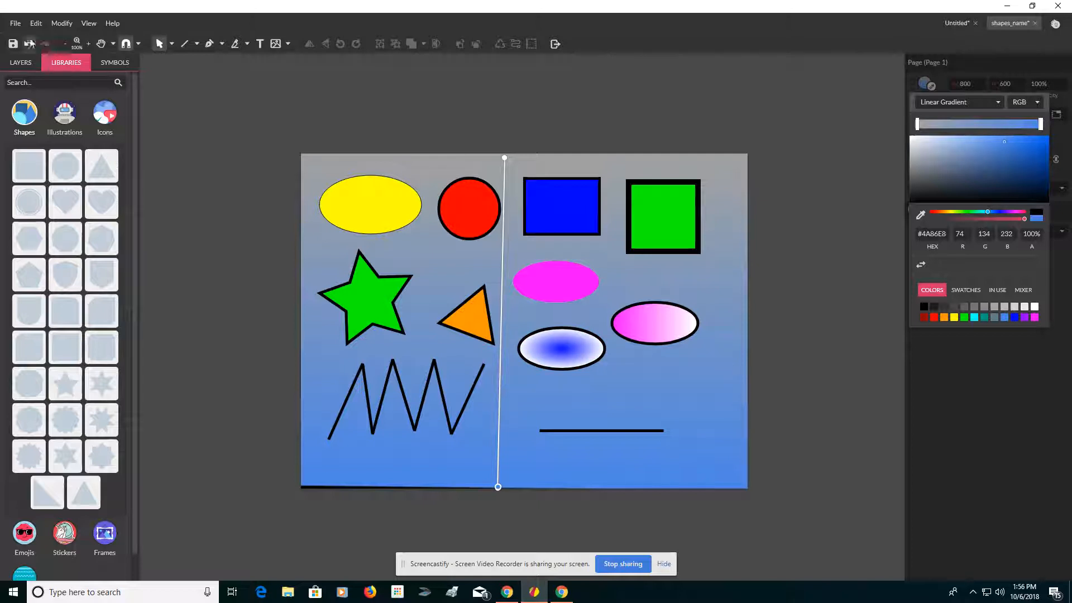
pyautogui.click(13, 44)
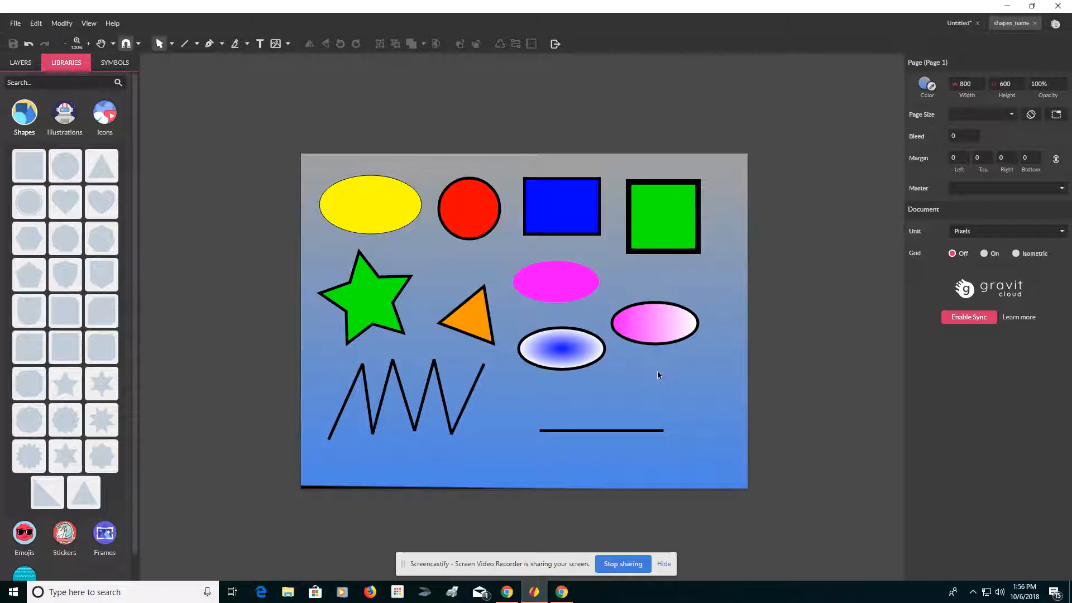
# - Draw a small ellipse about 34 by 28 pixels below the pink gradient ellipse with the Ellipse tool, and undo it
pyautogui.press('e')
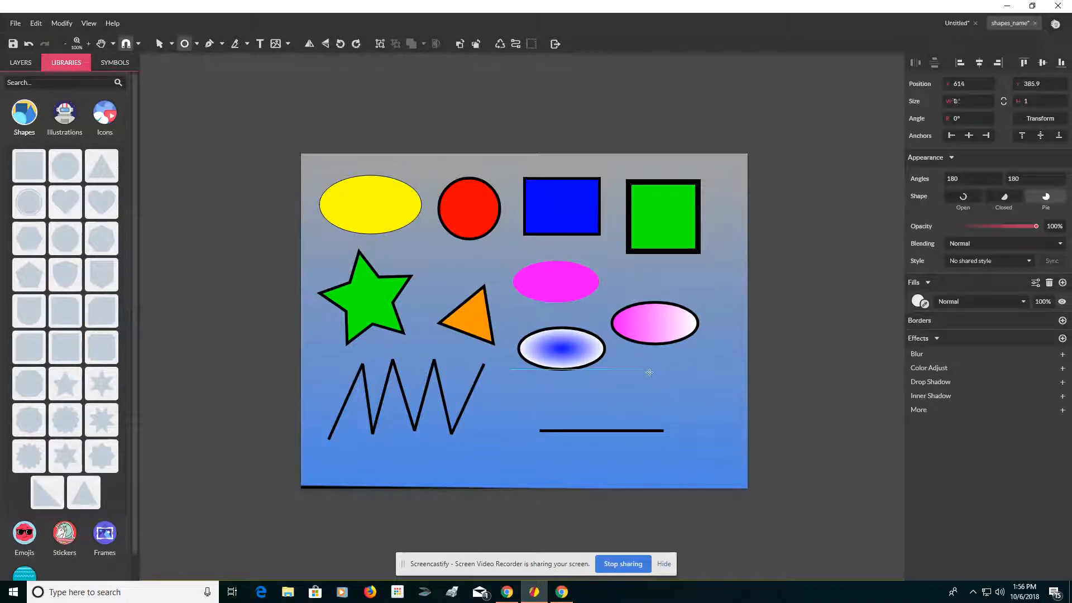
pyautogui.click(665, 384)
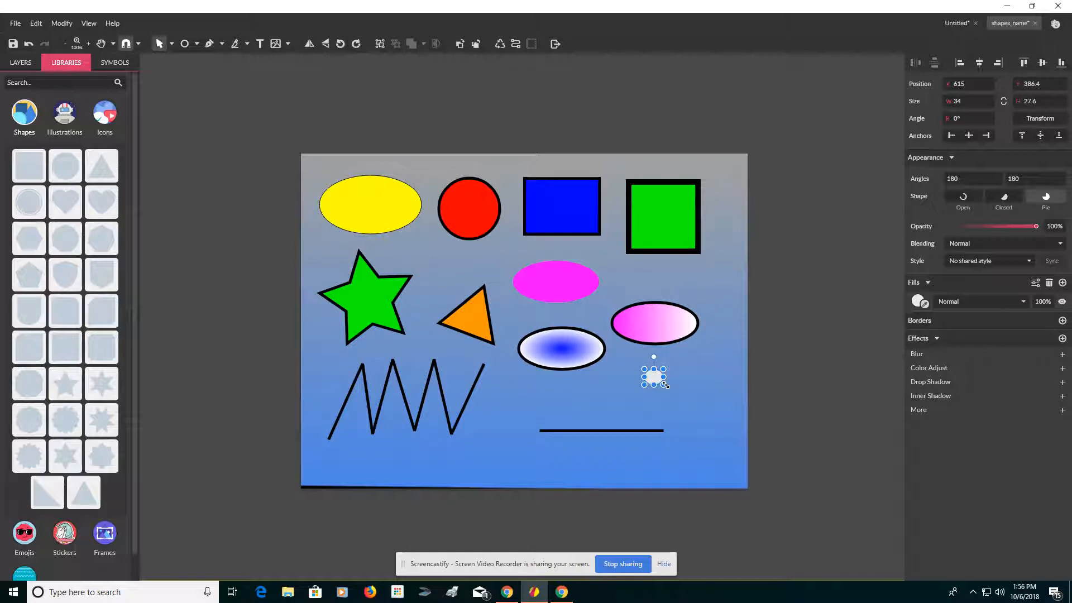
pyautogui.hotkey('ctrl', 'z')
# - Draw a rectangle about 103 by 50 pixels below the pink gradient ellipse with the Rectangle tool, and undo it
pyautogui.press('r')
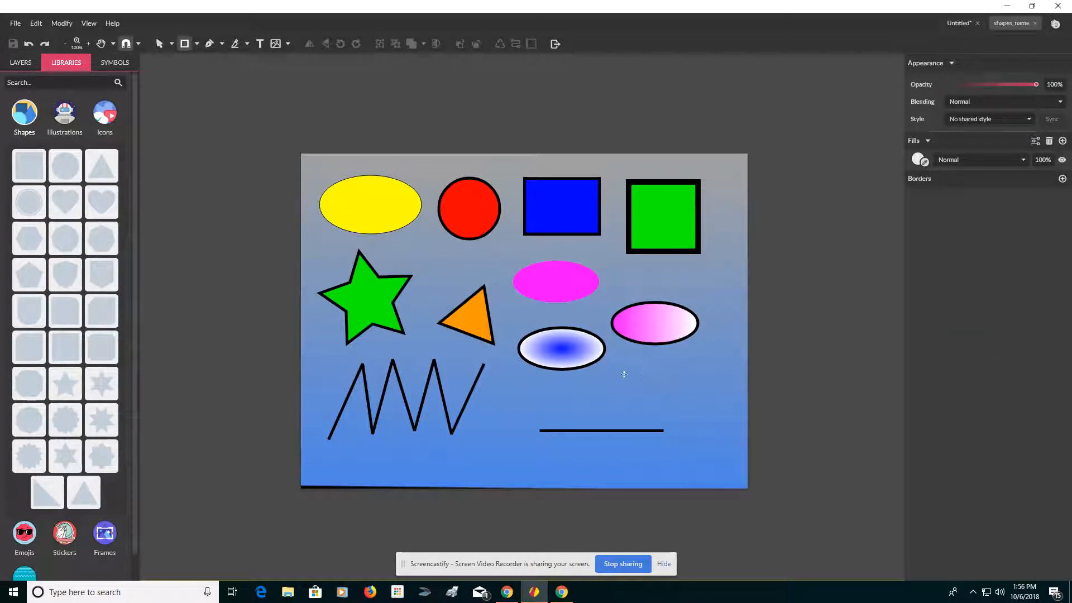
pyautogui.moveTo(624, 375); pyautogui.dragTo(681, 403)
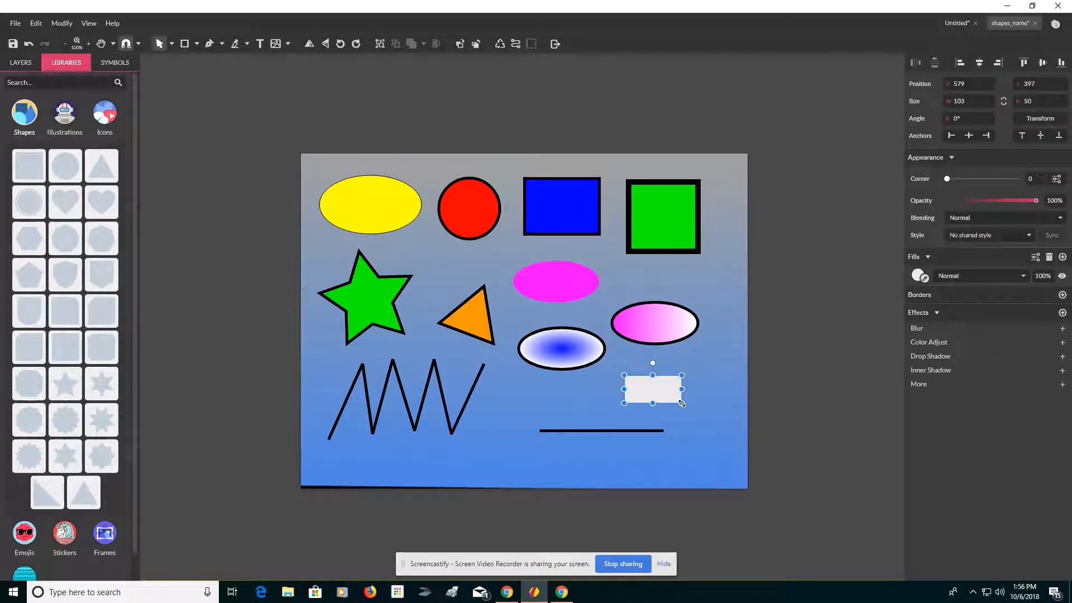
pyautogui.hotkey('ctrl', 'z')
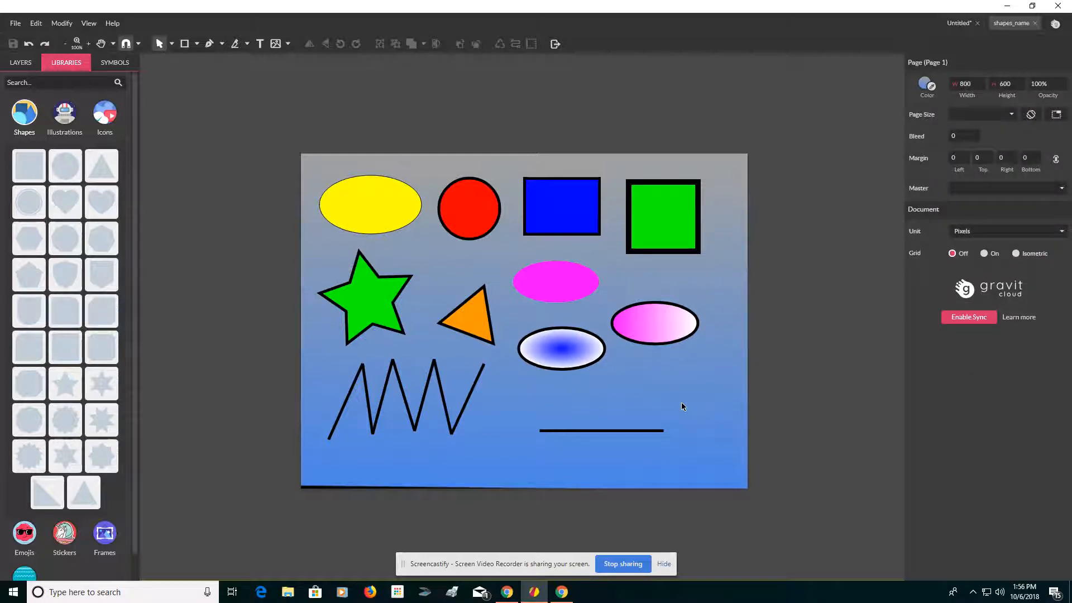